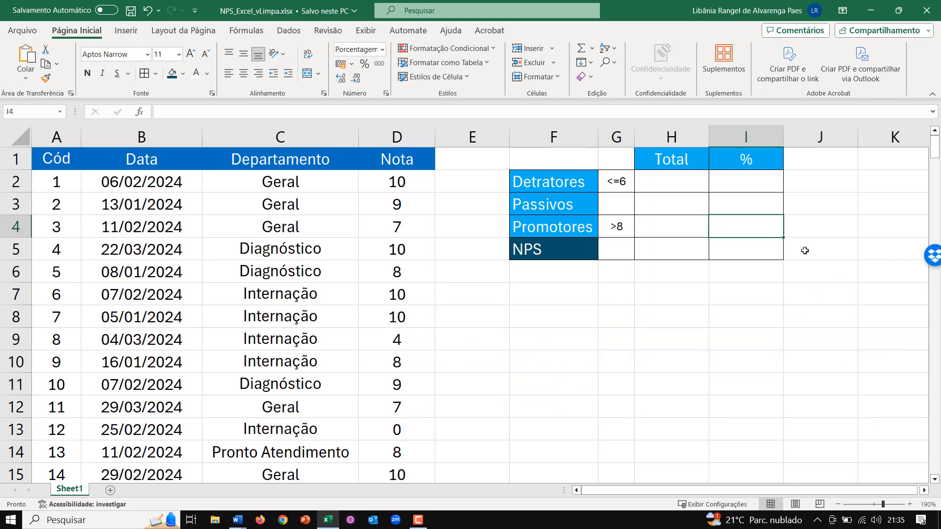
Count the Detratores in H2 with =CONT.SE(D:D;G2), using the whole Nota column and the criterion beside the label
left_click(683, 183)
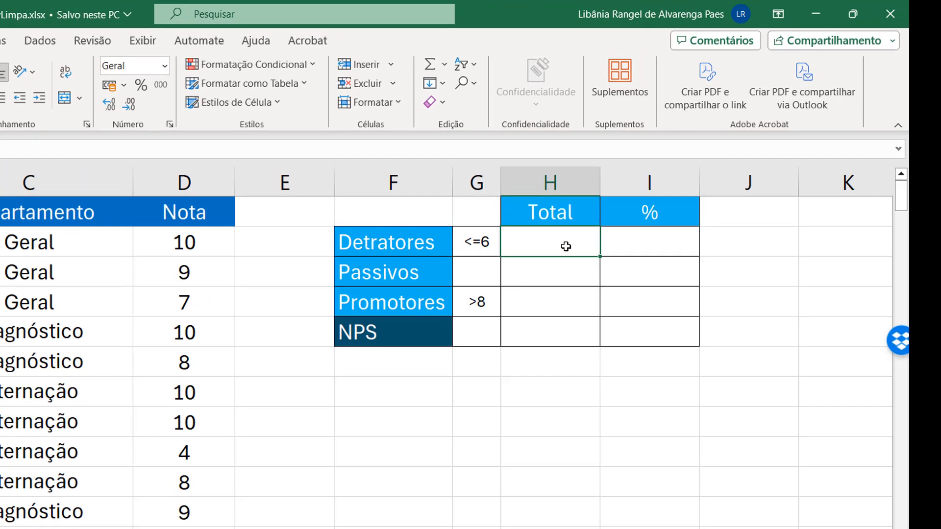
type("=cont")
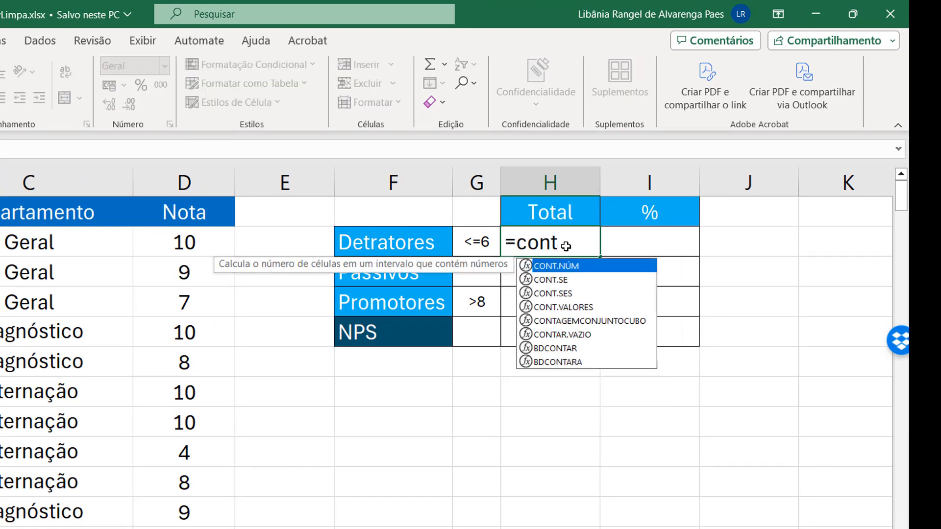
type(".se(")
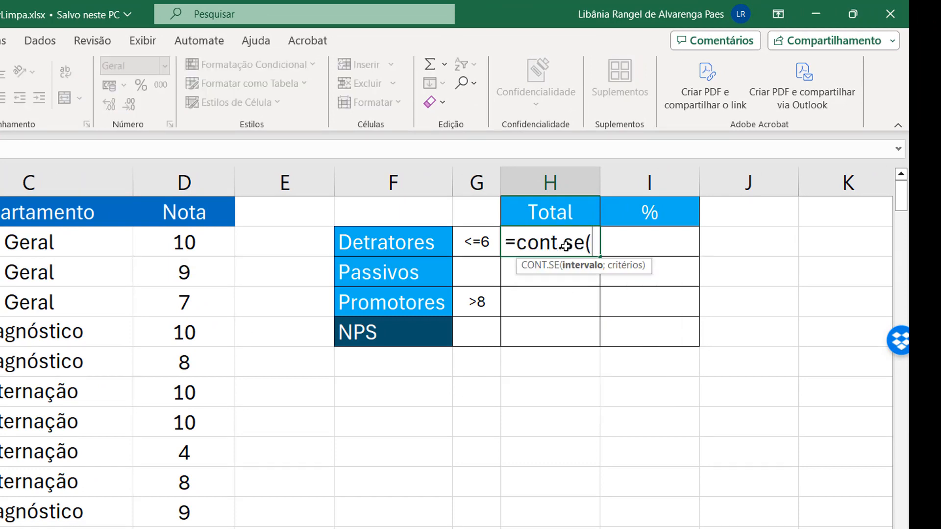
left_click(213, 184)
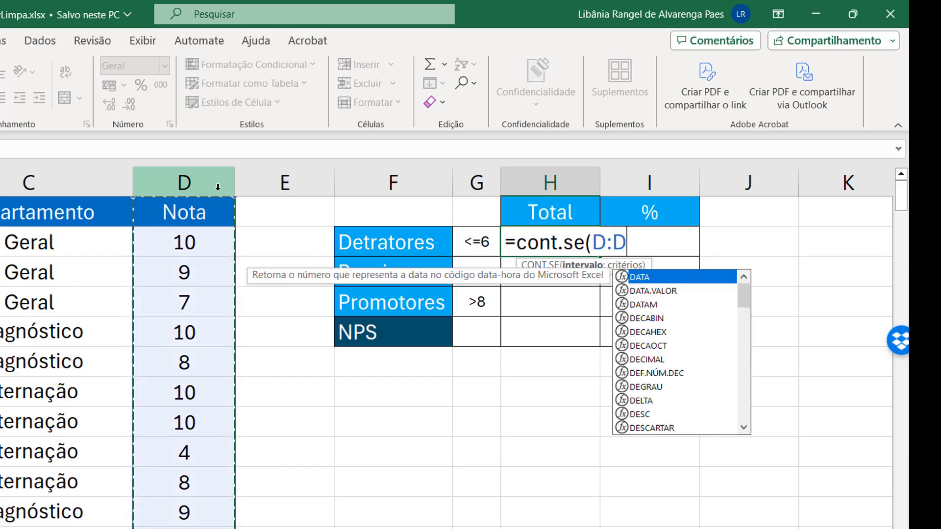
type(";")
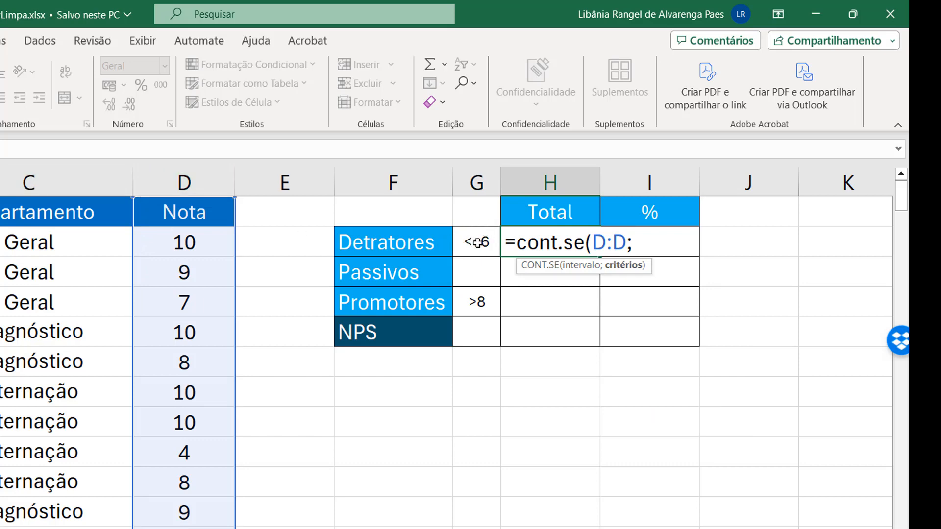
left_click(478, 242)
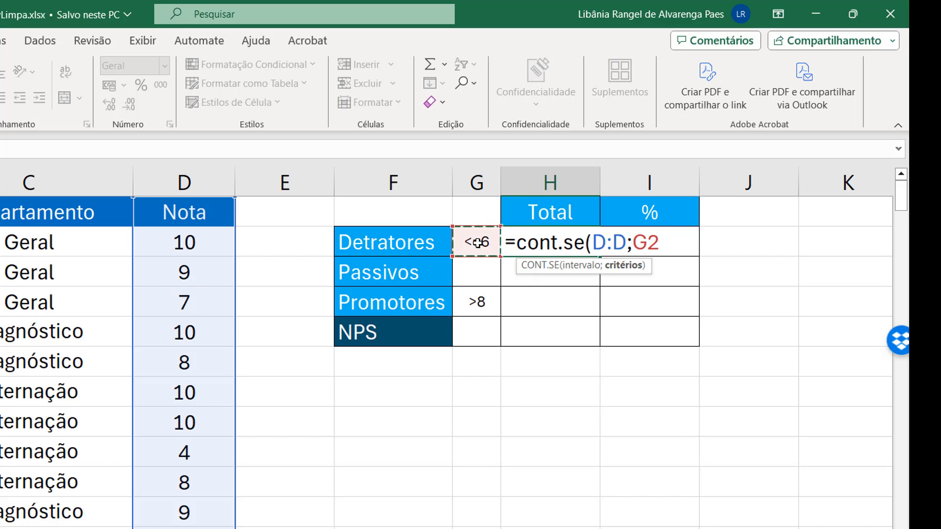
type(")")
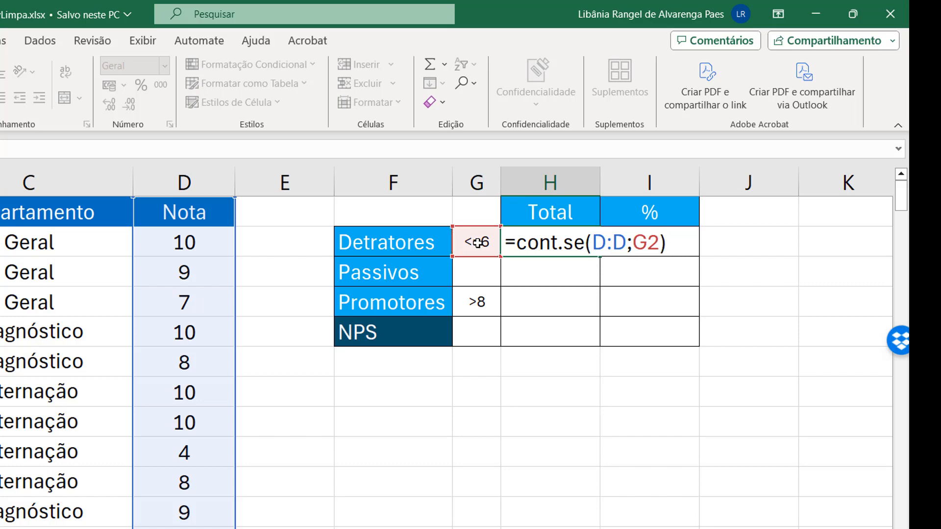
key("Return")
Copy the Detratores count formula from H2 to the Promotores total in H4 and open it to check its references
key("Up")
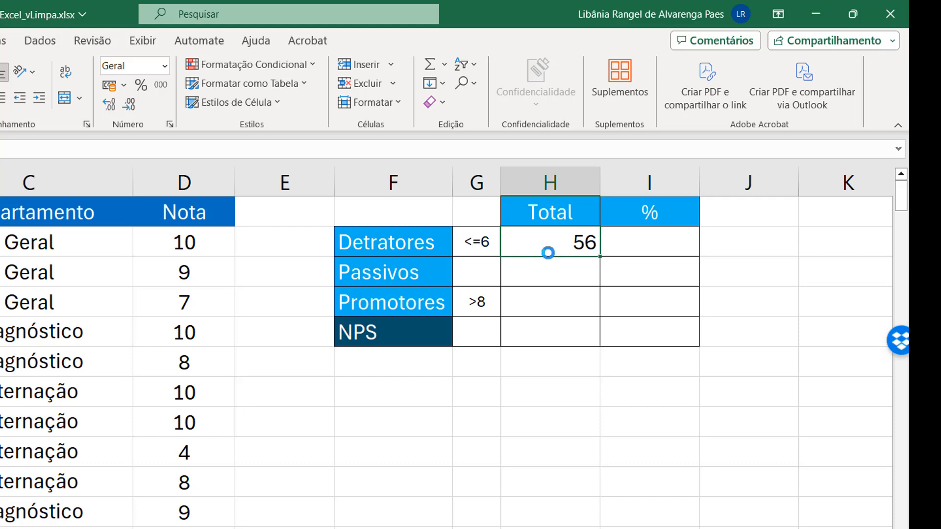
key("ctrl+c")
left_click(544, 308)
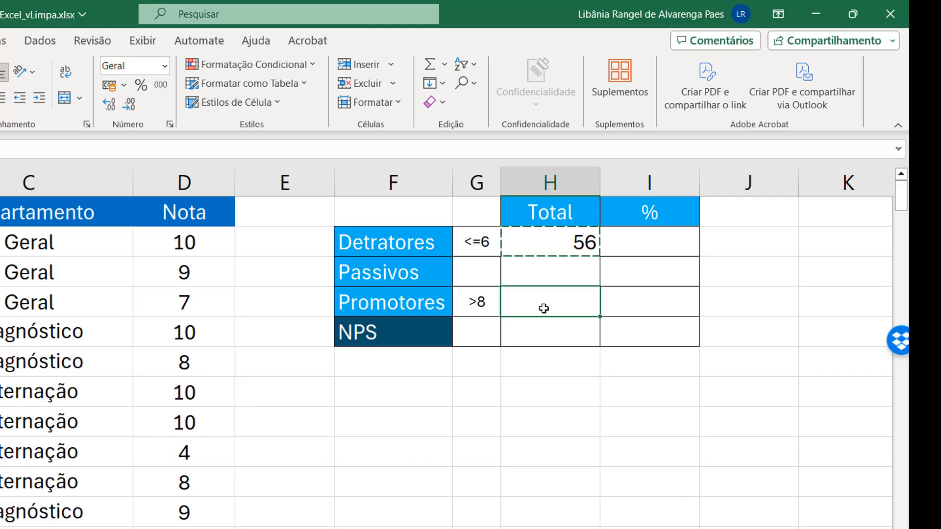
key("ctrl+v")
double_click(550, 313)
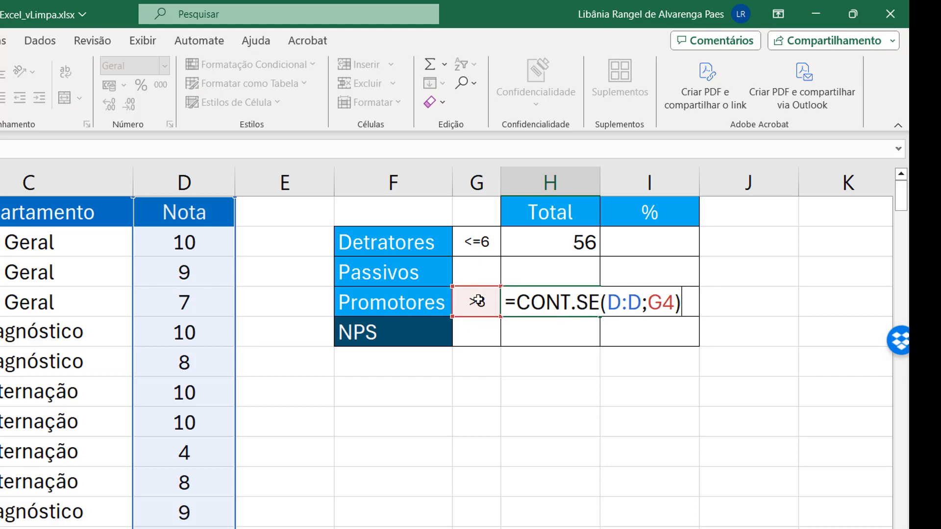
Calculate the Passivos total in H3 with =CONT.NÚM(D:D)-H2-H4
left_click(539, 270)
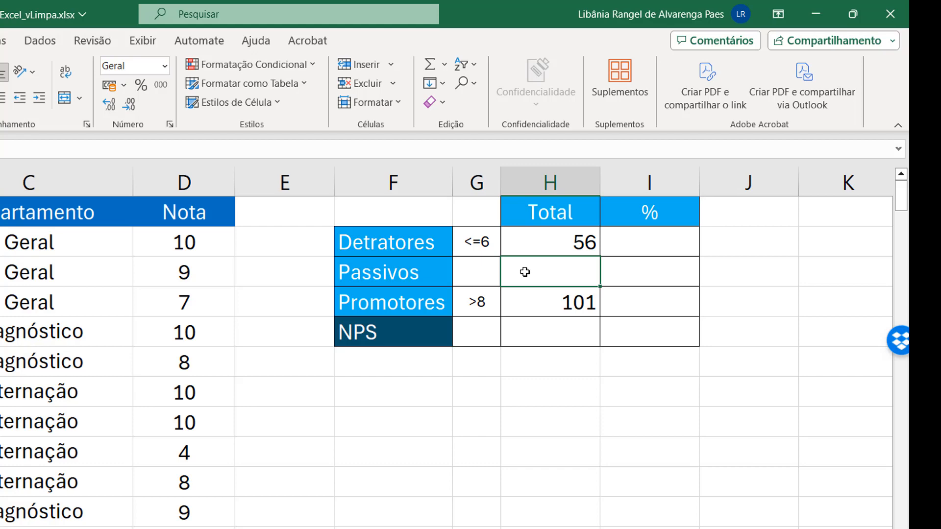
type("=cont")
key("Tab")
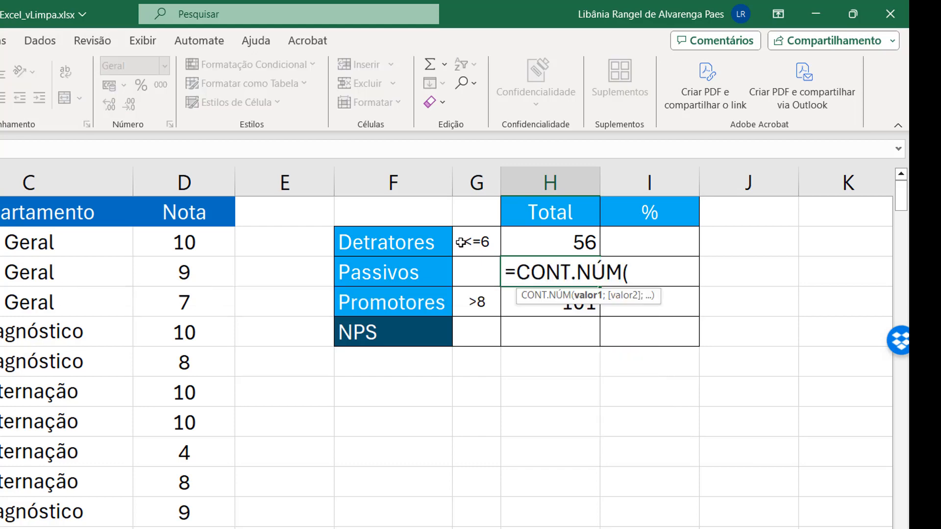
left_click(198, 181)
type(")-")
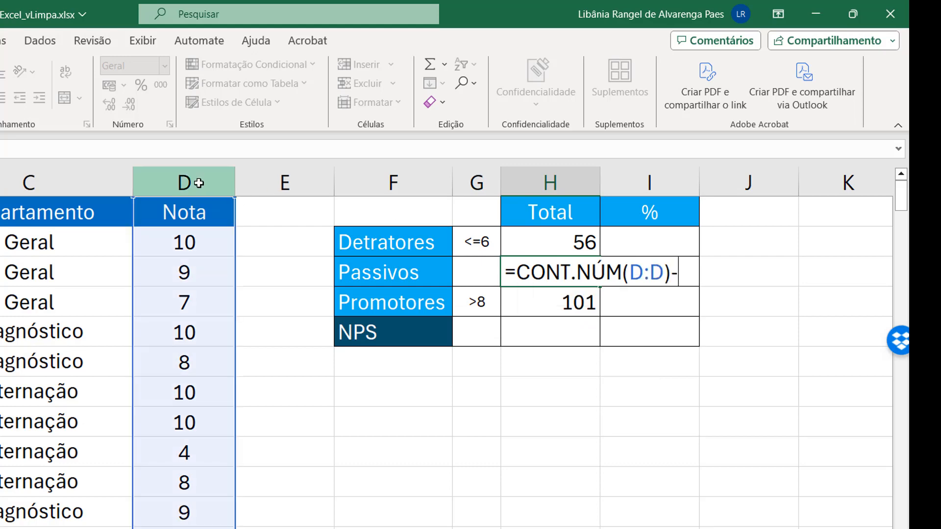
left_click(565, 243)
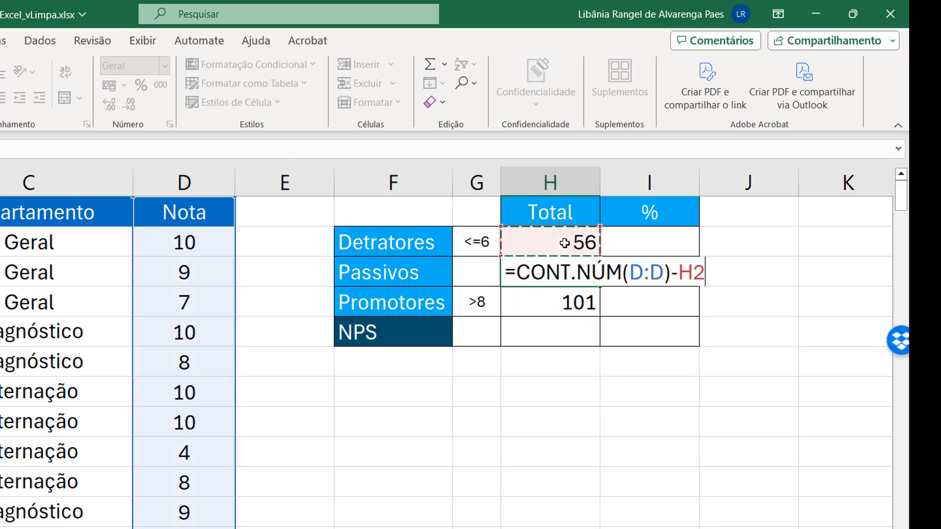
type("-")
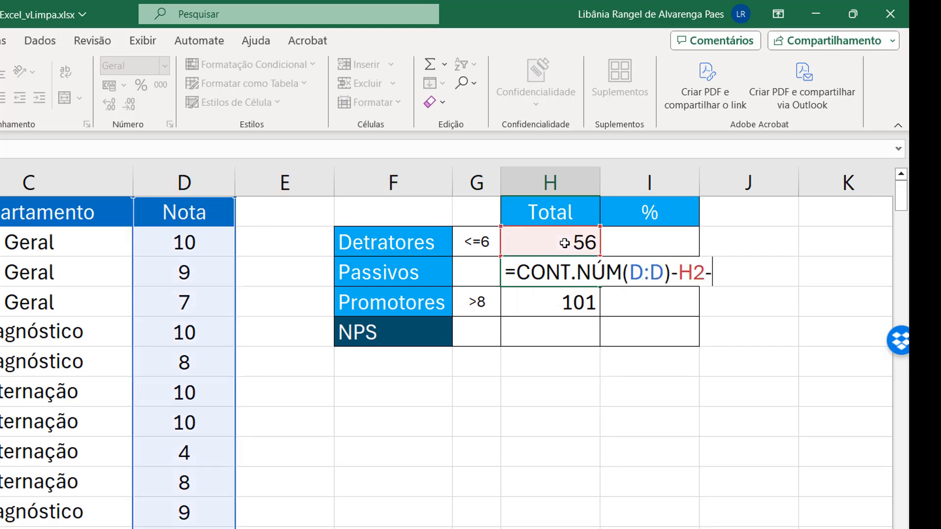
left_click(554, 297)
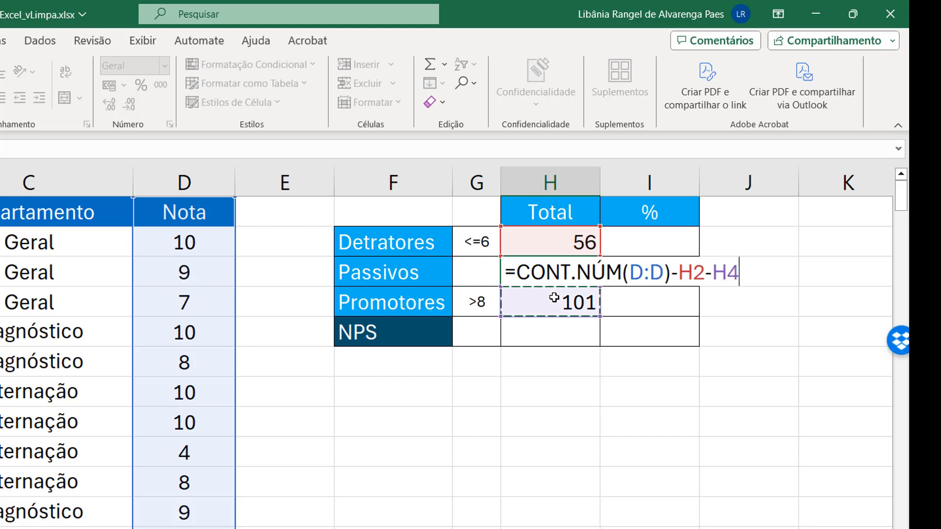
key("Return")
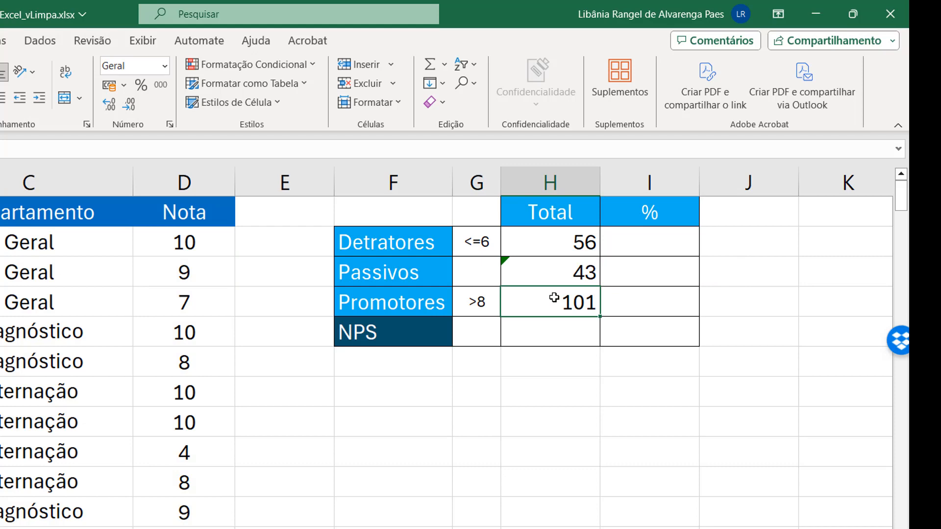
key("Return")
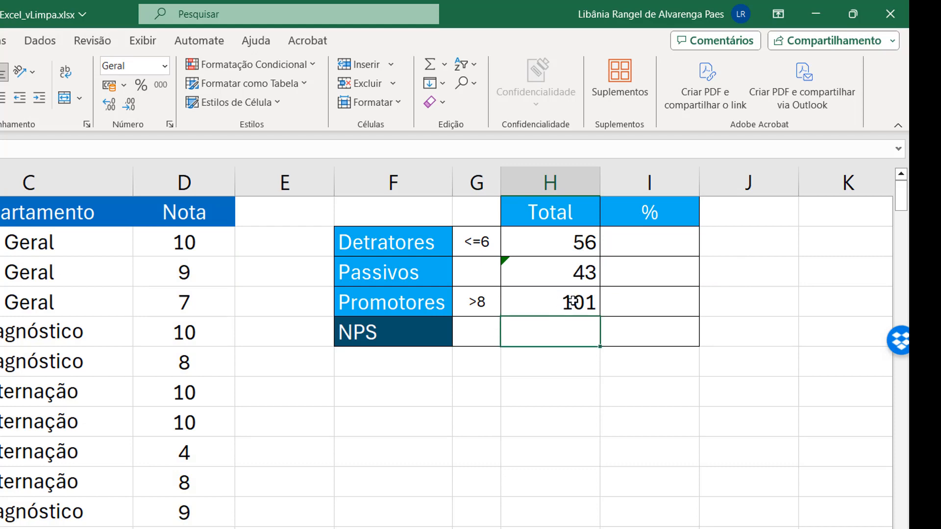
Calculate the Detratores percentage in I2 with =H2/SOMA($H$2:$H$4) and fill the formula down to I4
left_click(638, 233)
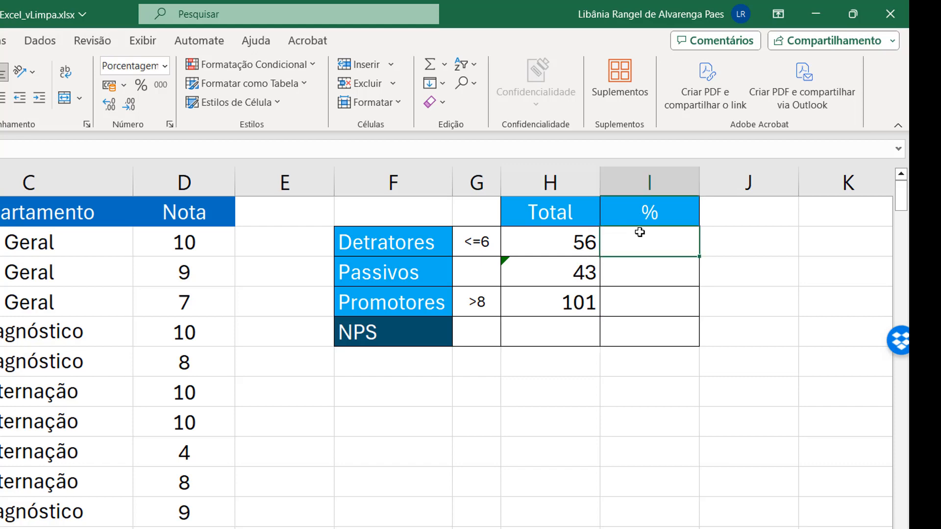
type("=")
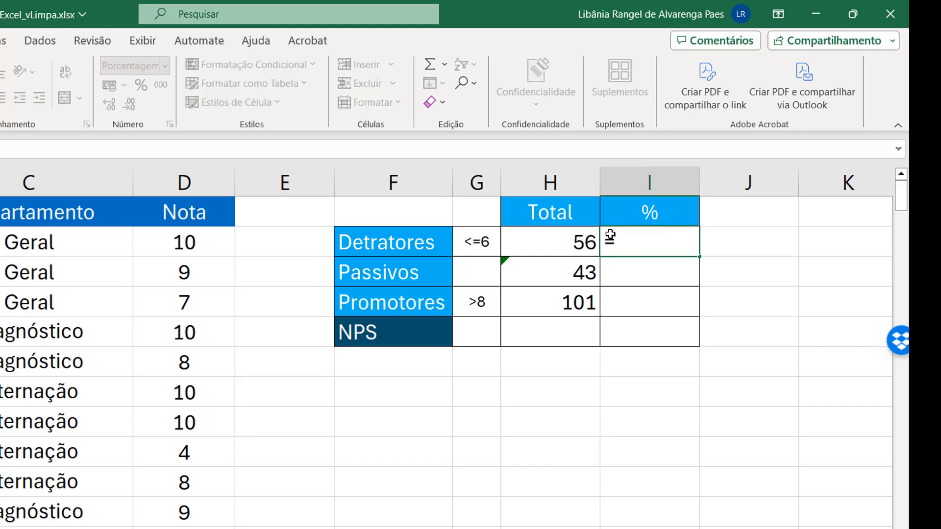
key("Left")
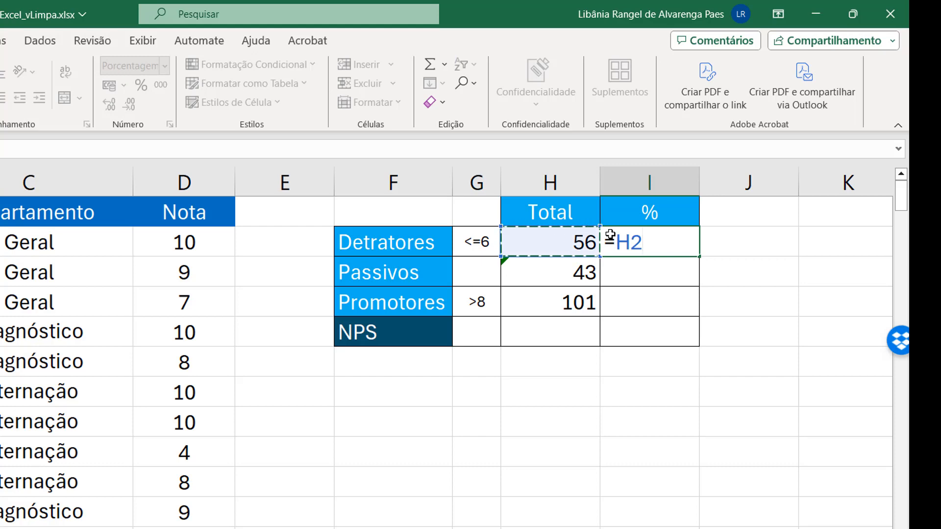
type("/")
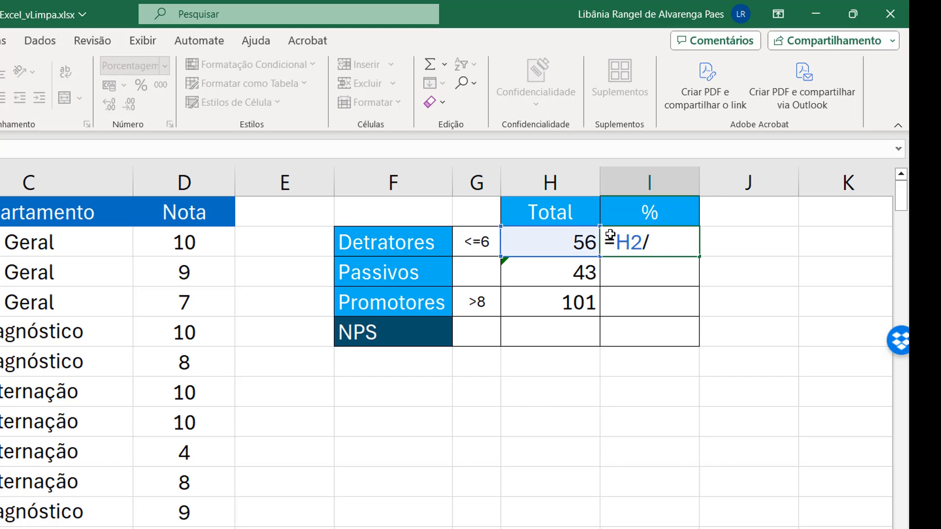
type("soma(")
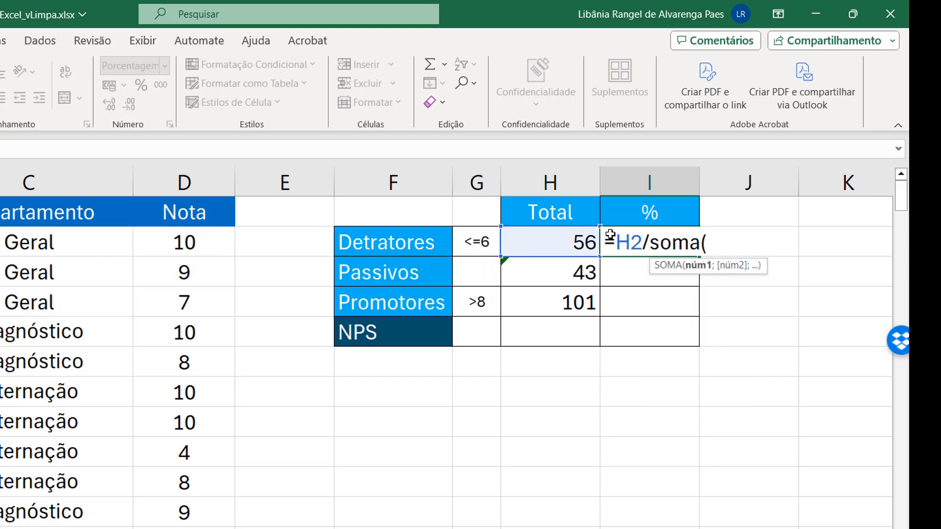
key("Left")
key("shift+Down")
key("shift+Down")
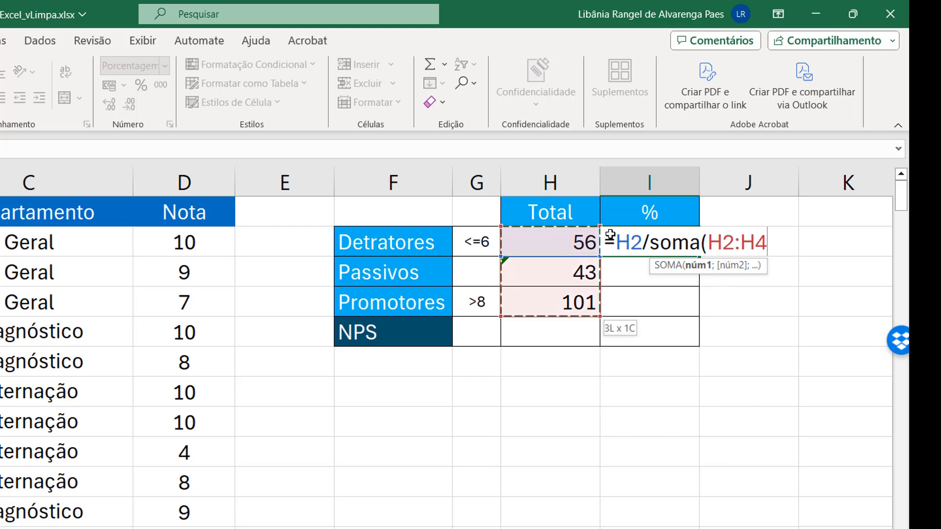
key("F4")
type(")")
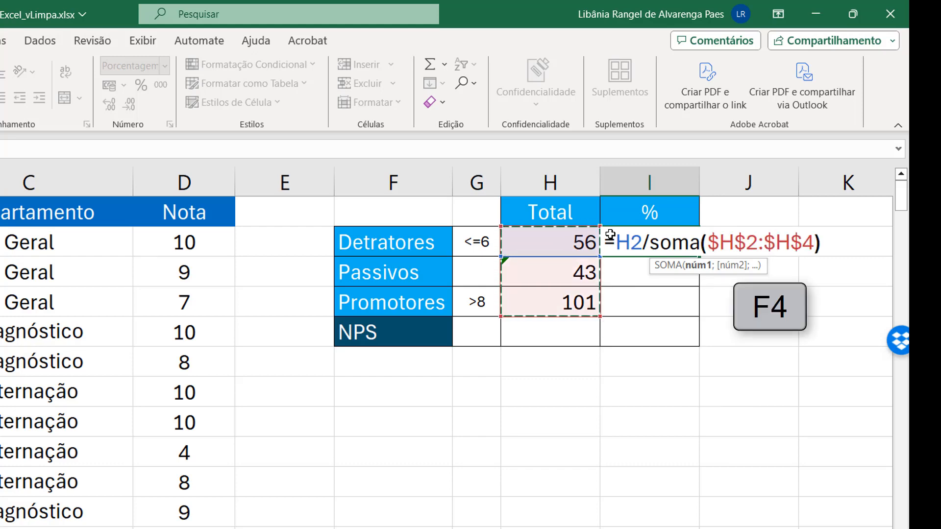
key("Return")
left_click(681, 247)
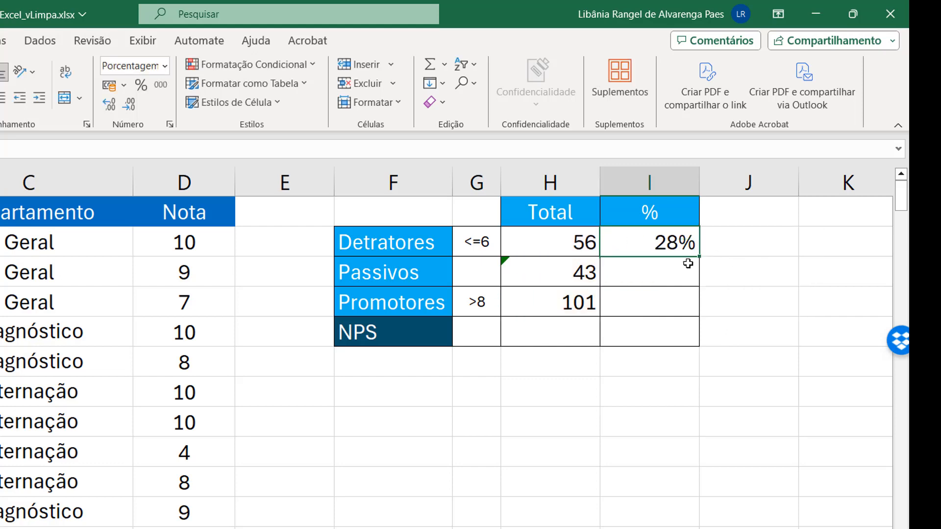
left_click_drag(698, 259, 690, 315)
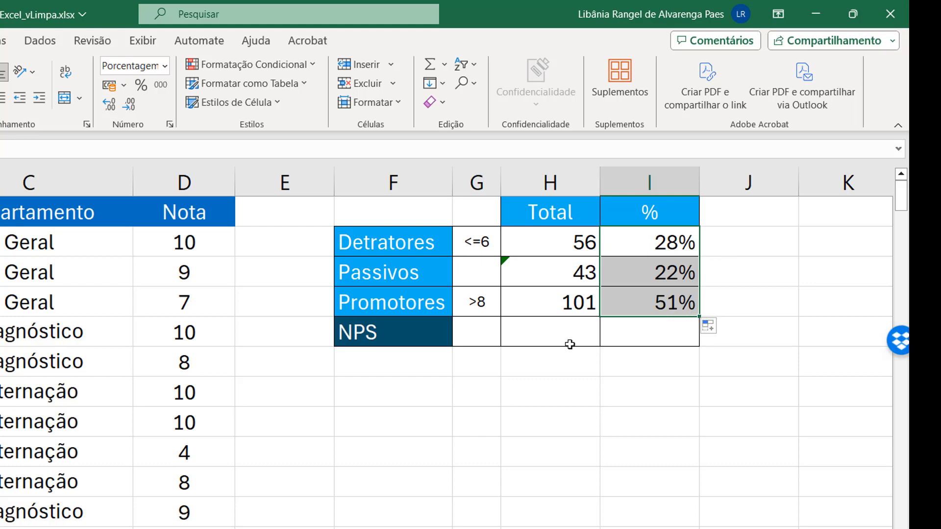
Merge and center H5:I5 in the NPS row and enter =I4-I2 to subtract the Detratores percentage from the Promotores percentage
left_click_drag(556, 338, 684, 331)
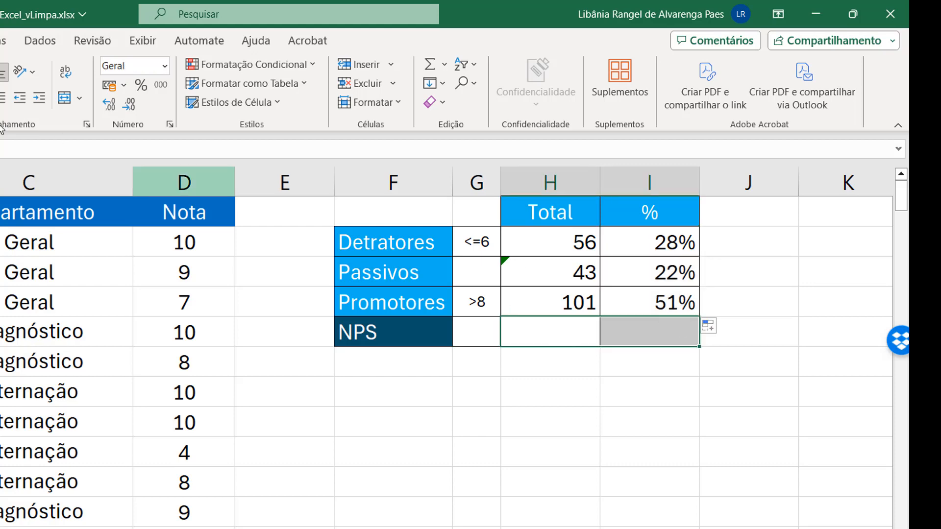
left_click(65, 97)
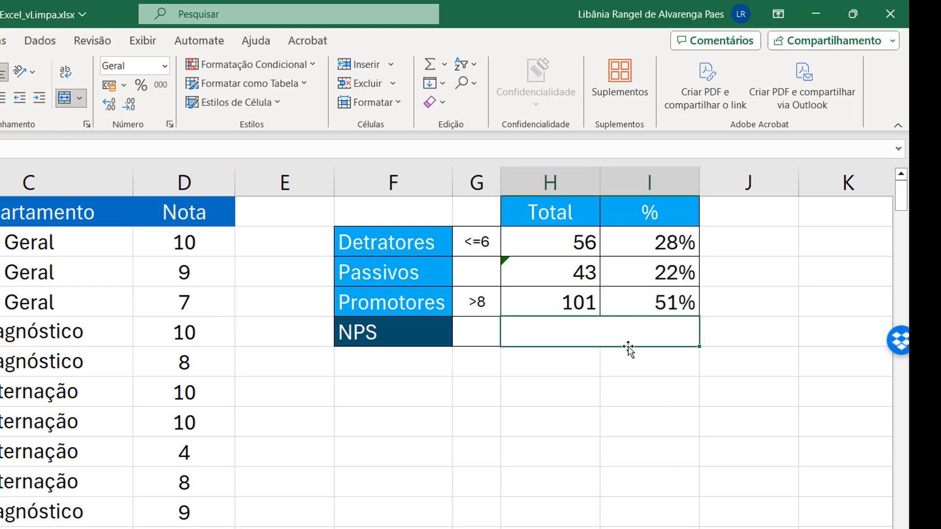
type("=")
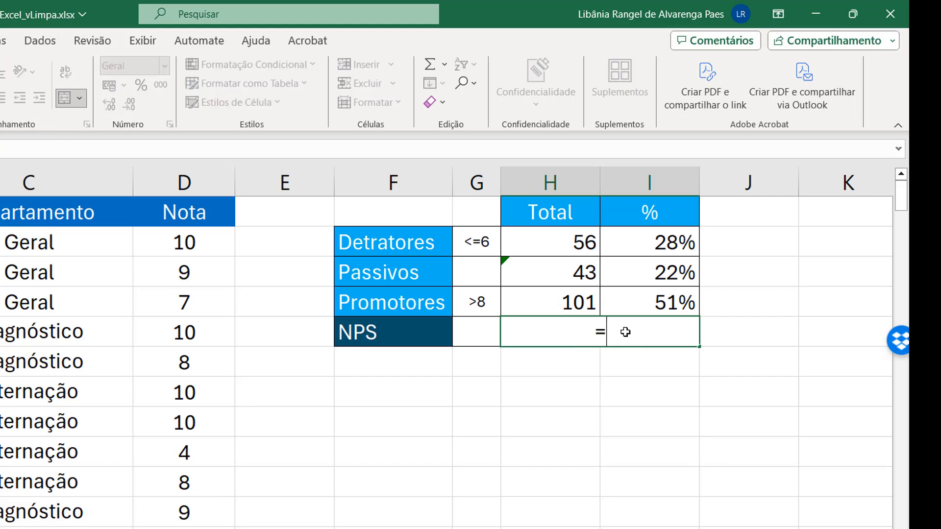
left_click(663, 302)
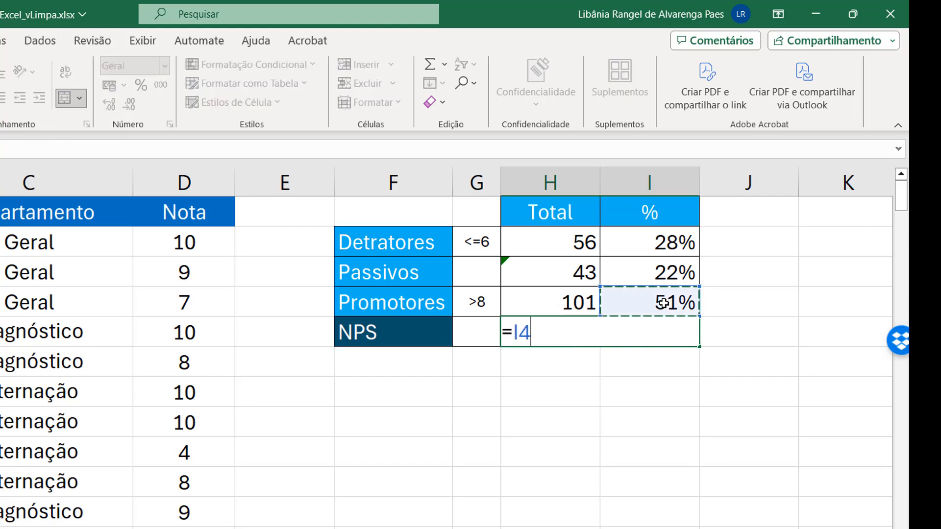
type("-")
left_click(686, 243)
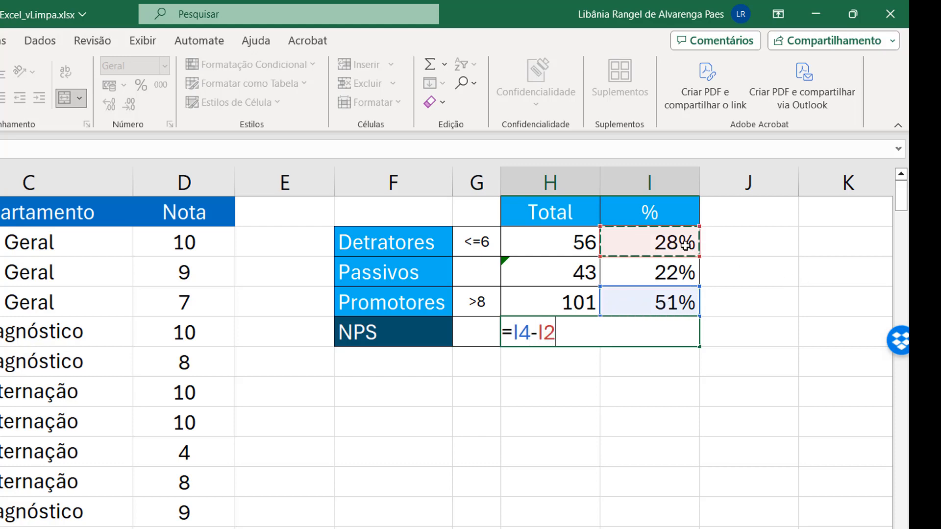
key("Return")
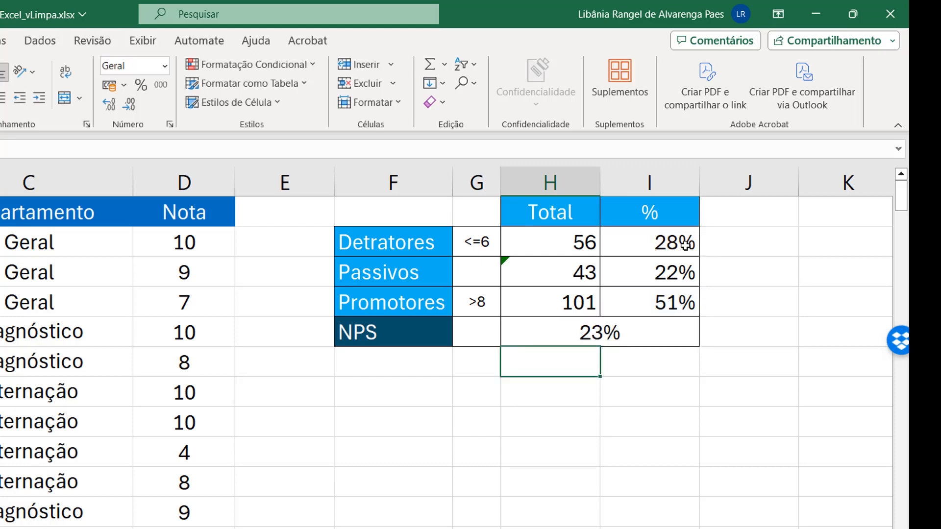
key("Up")
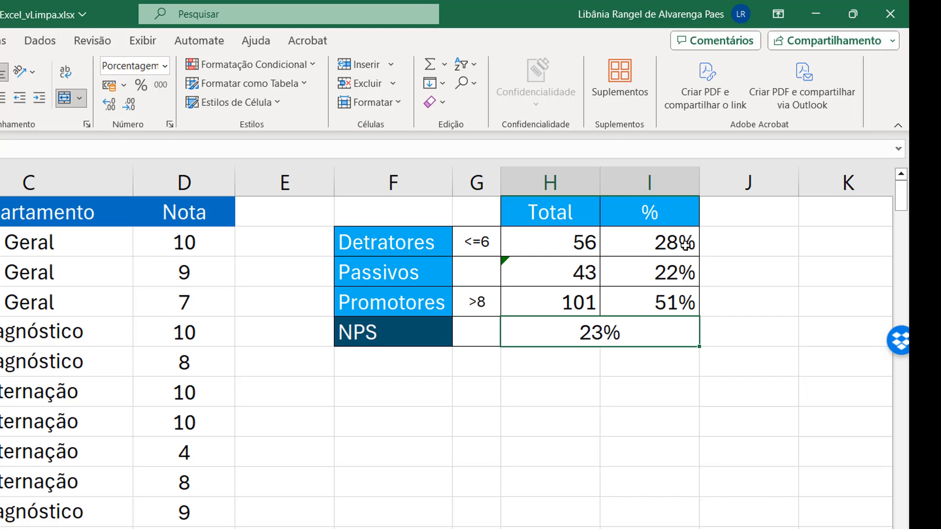
left_click(672, 357)
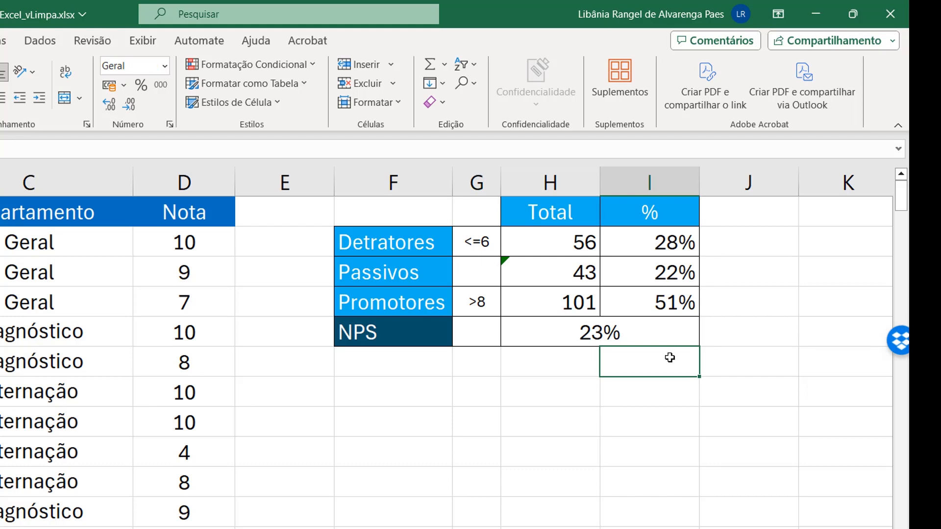
Insert a 2-D pie chart from the category labels in F2:F4 and their percentages in I2:I4
key("Up")
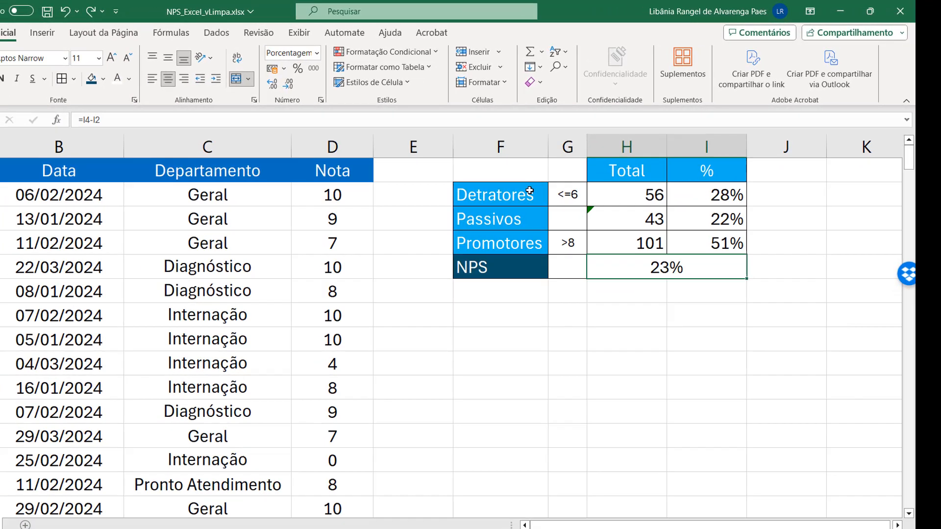
left_click_drag(529, 191, 523, 238)
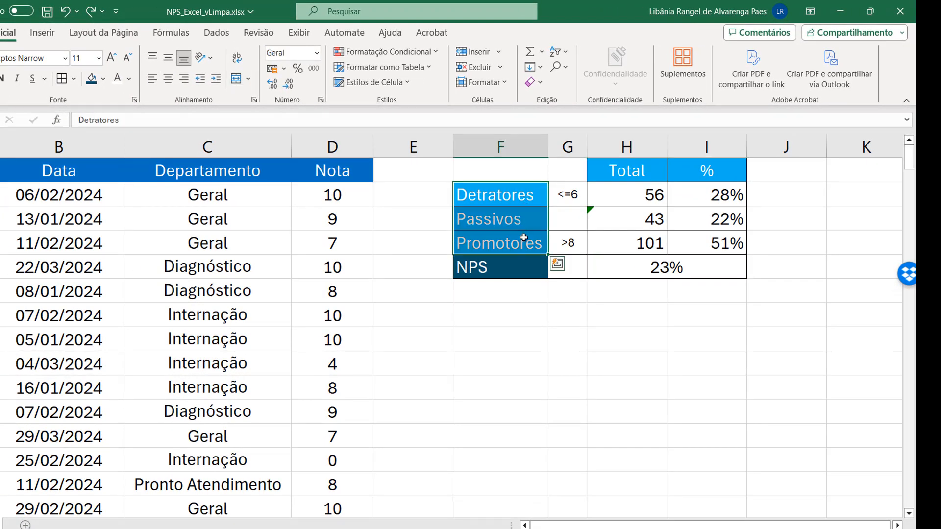
left_click(701, 191)
mouse_move(701, 191)
left_mouse_down()
mouse_move(702, 234)
mouse_move(679, 232)
left_mouse_up()
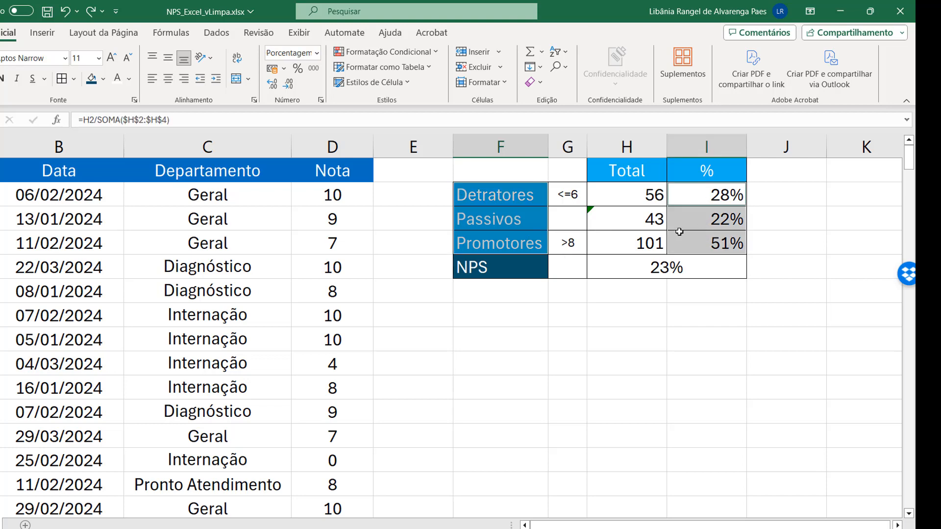
left_click(36, 36)
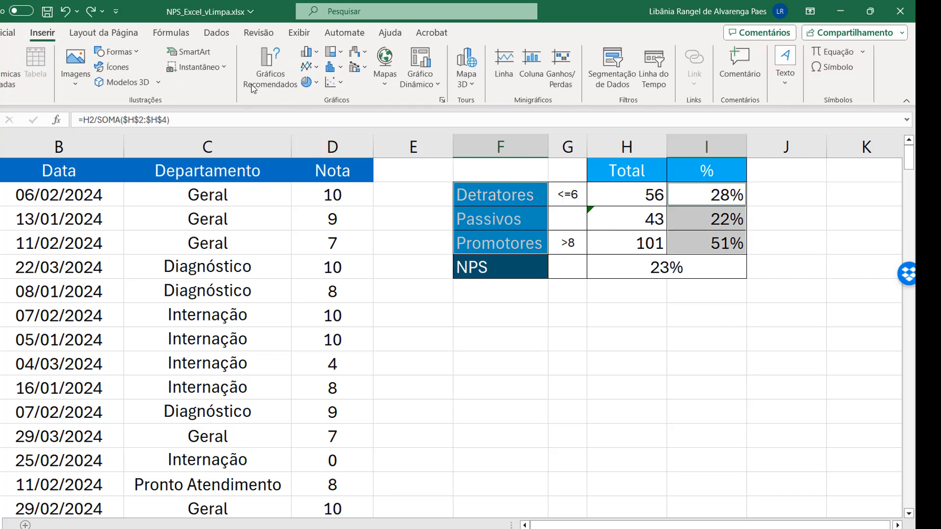
left_click(309, 82)
left_click(327, 132)
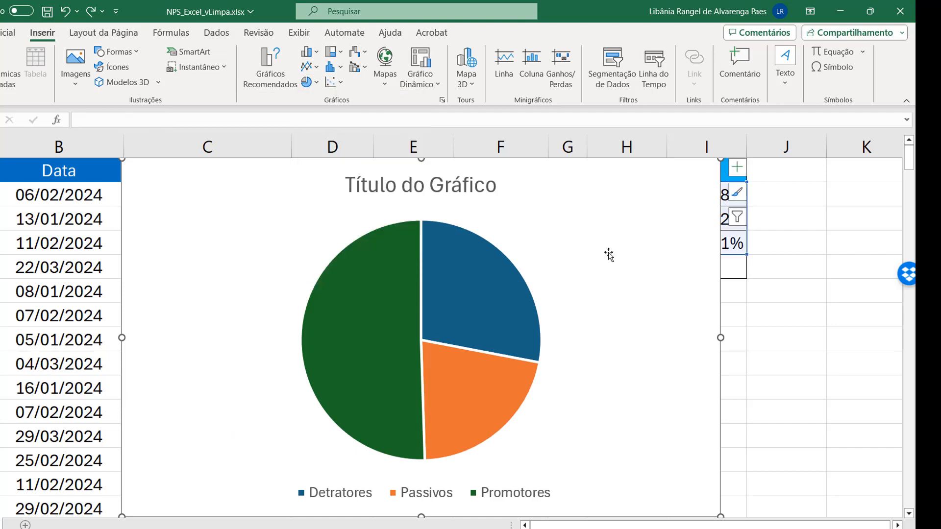
Shift the pie chart slightly on the sheet and delete its placeholder title
scroll(661, 177, "down", 2)
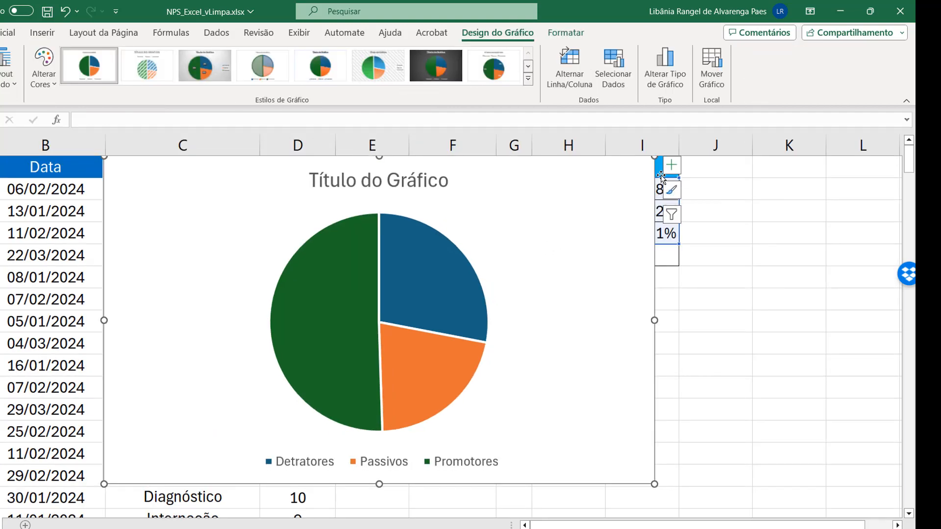
left_click_drag(544, 174, 575, 191)
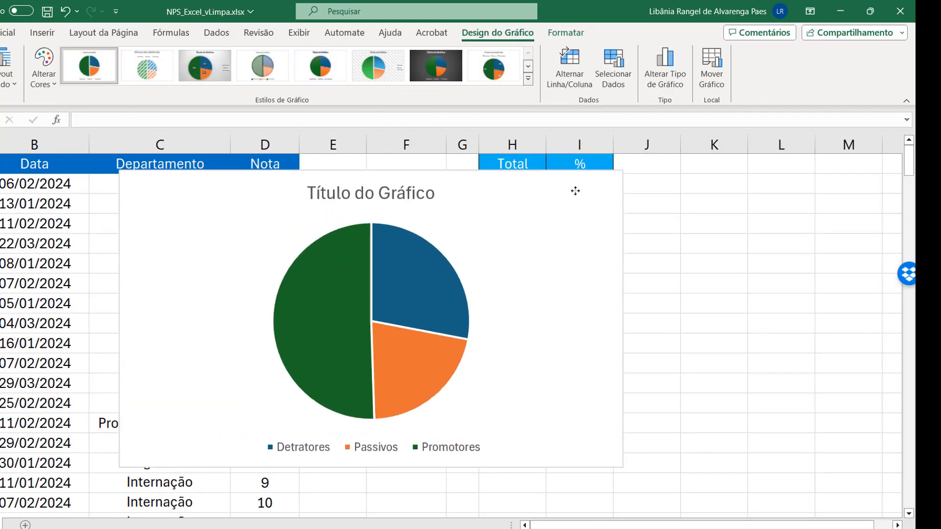
left_click(387, 192)
key("Delete")
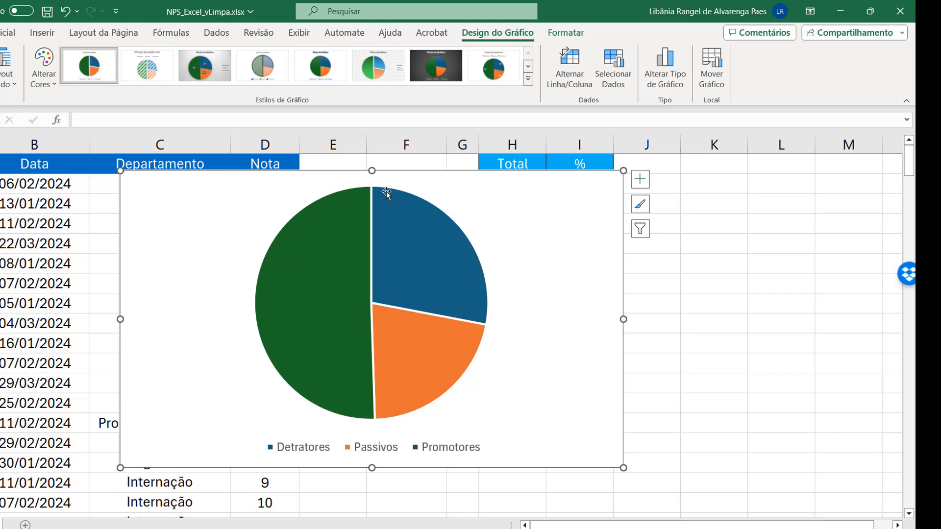
Reshape the pie chart's legend into a vertical list placed to the right of the pie
left_click(314, 452)
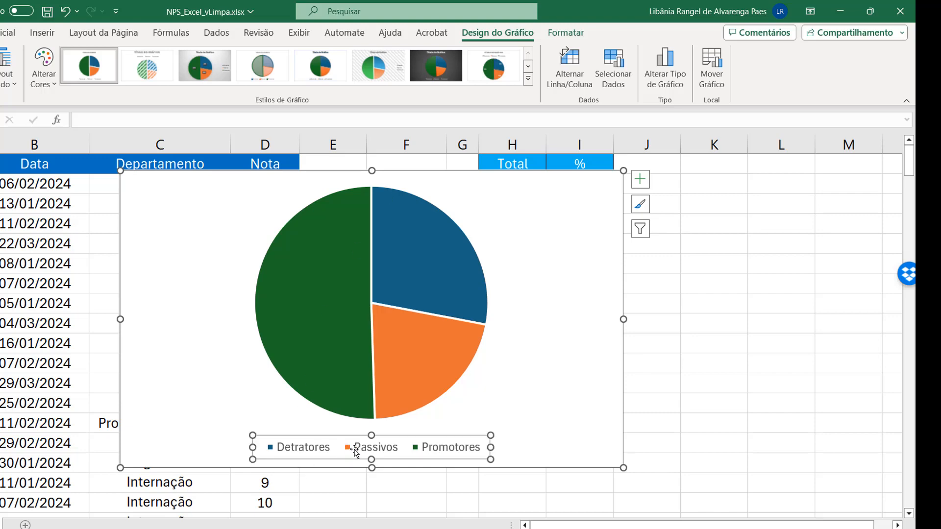
left_click_drag(371, 435, 380, 328)
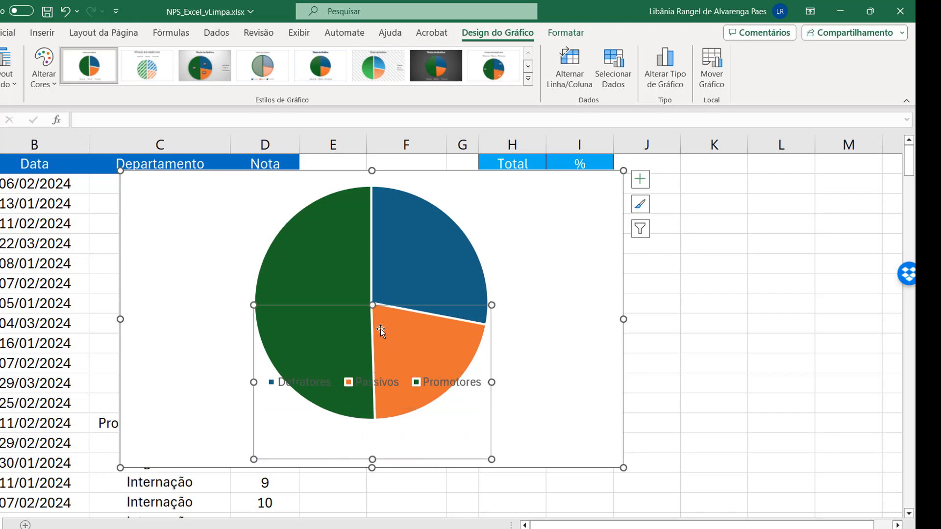
left_click_drag(253, 381, 546, 295)
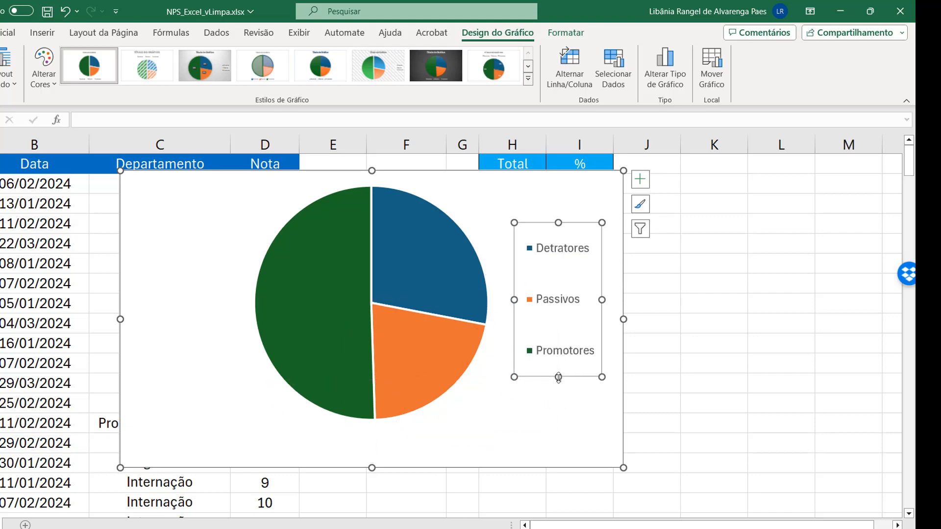
left_click_drag(559, 377, 563, 306)
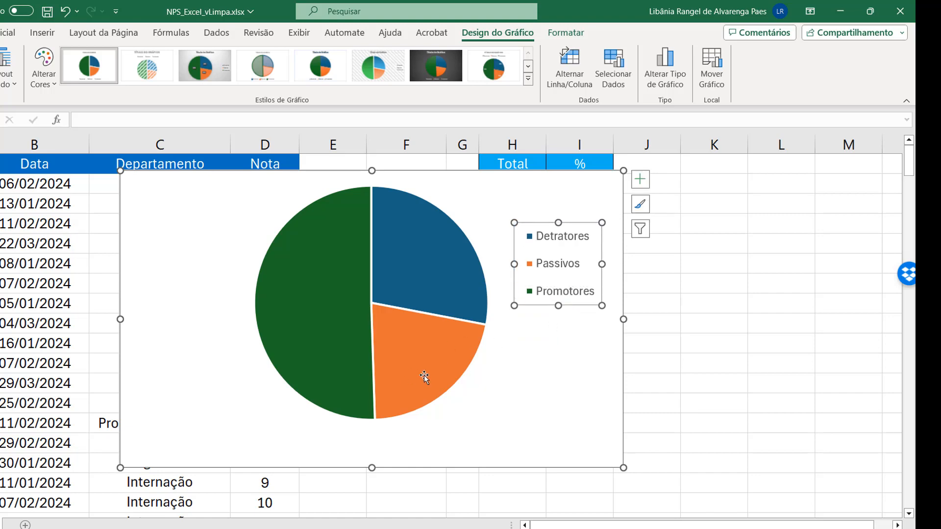
Enlarge the pie's plot area toward the lower left so it nearly fills the chart's height
left_click(422, 380)
left_click(290, 410)
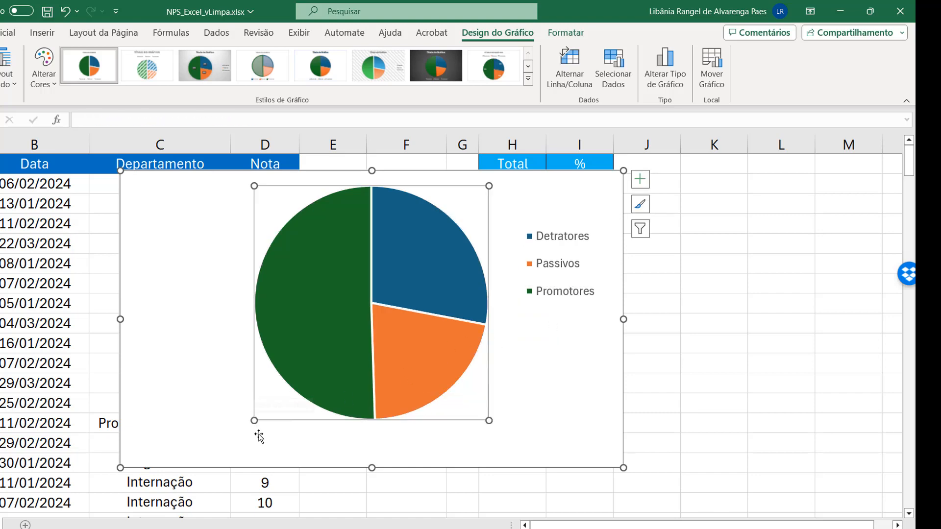
left_click_drag(256, 422, 214, 459)
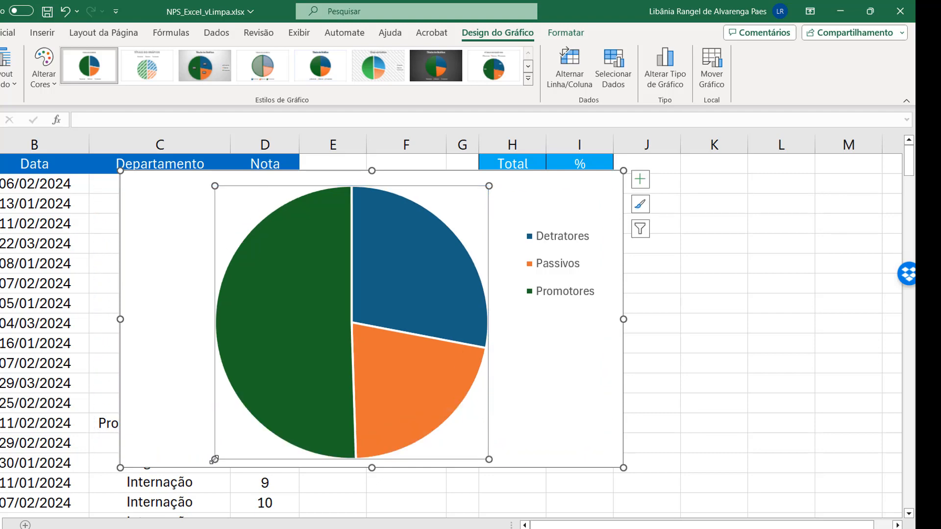
left_click(588, 341)
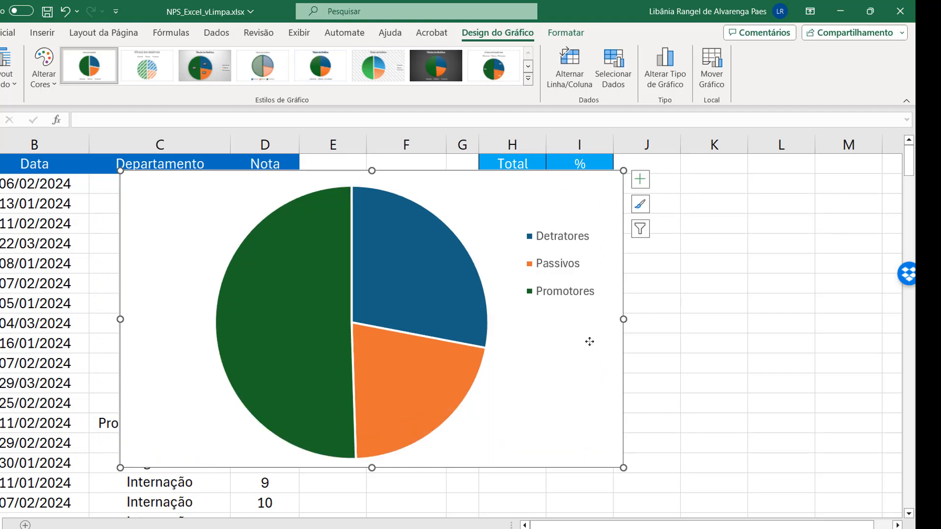
Make the legend more compact and move it down to about mid-height beside the pie
left_click(572, 301)
left_click_drag(571, 301, 555, 351)
left_click(546, 387)
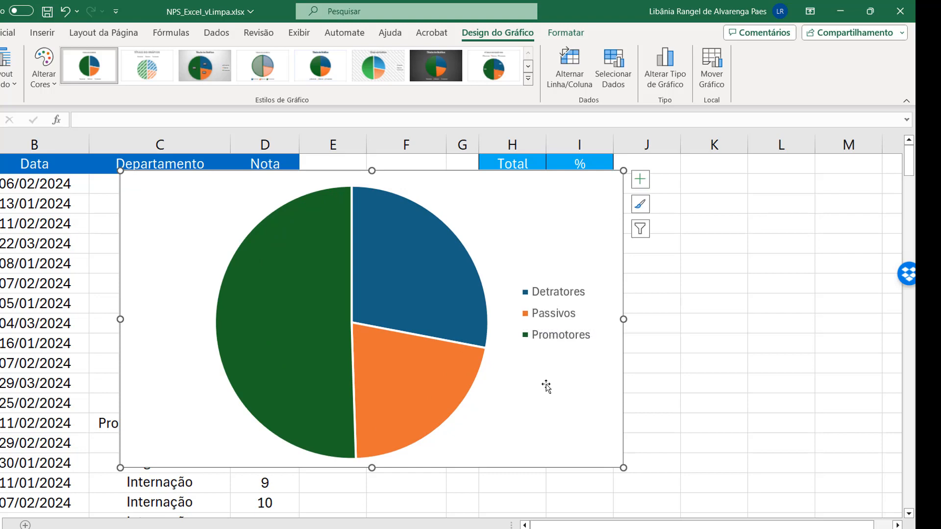
Fill the pie's Detratores slice with the standard dark red and its Passivos slice with dark gray
left_click(384, 254)
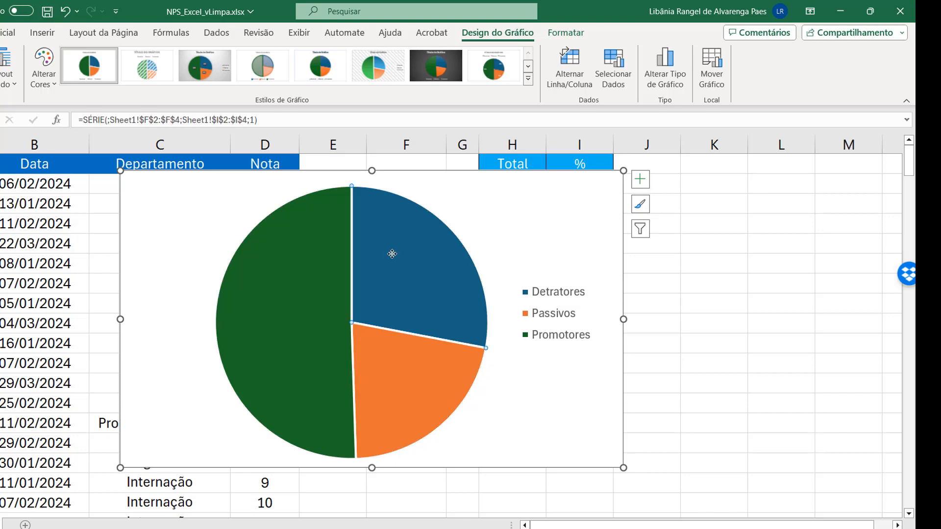
left_click(11, 35)
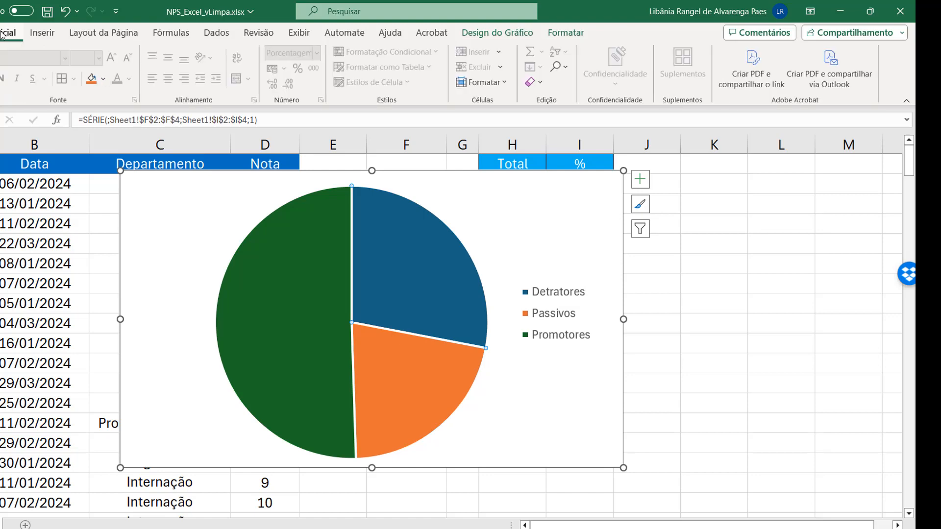
left_click(104, 80)
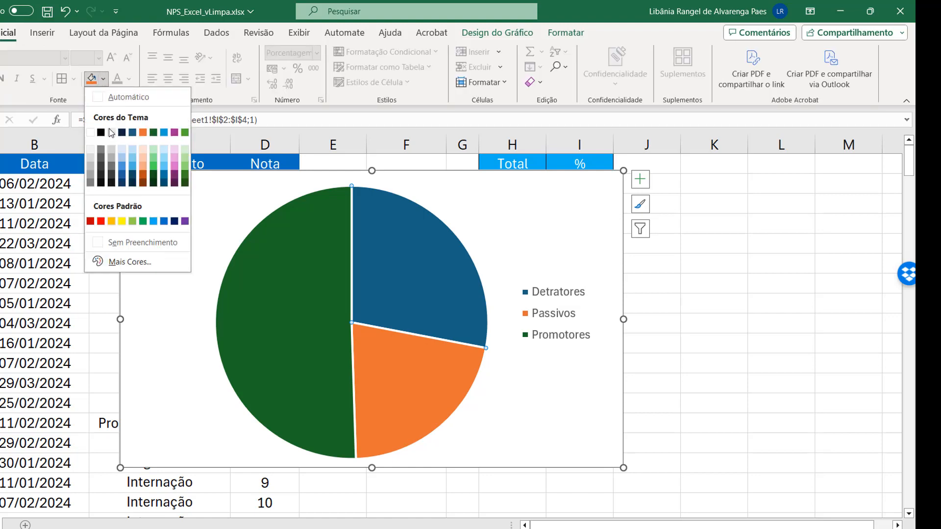
left_click(90, 221)
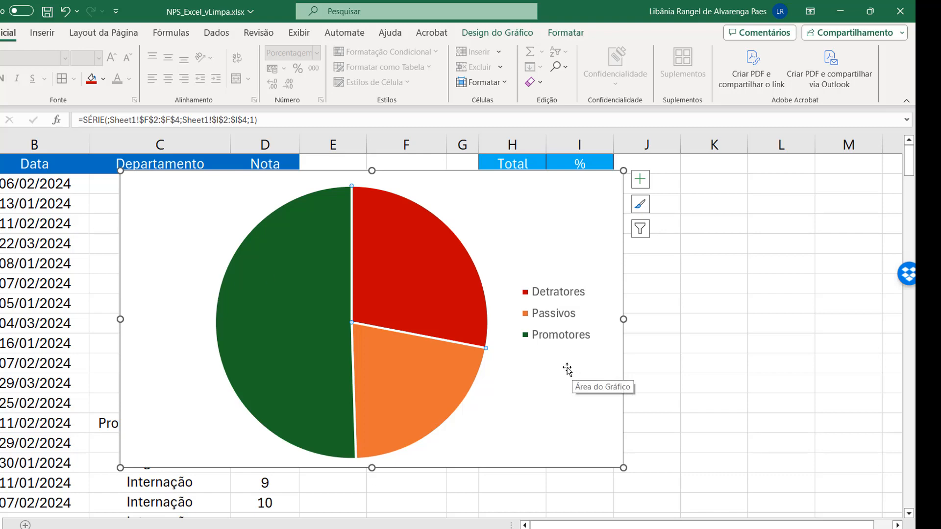
left_click(439, 372)
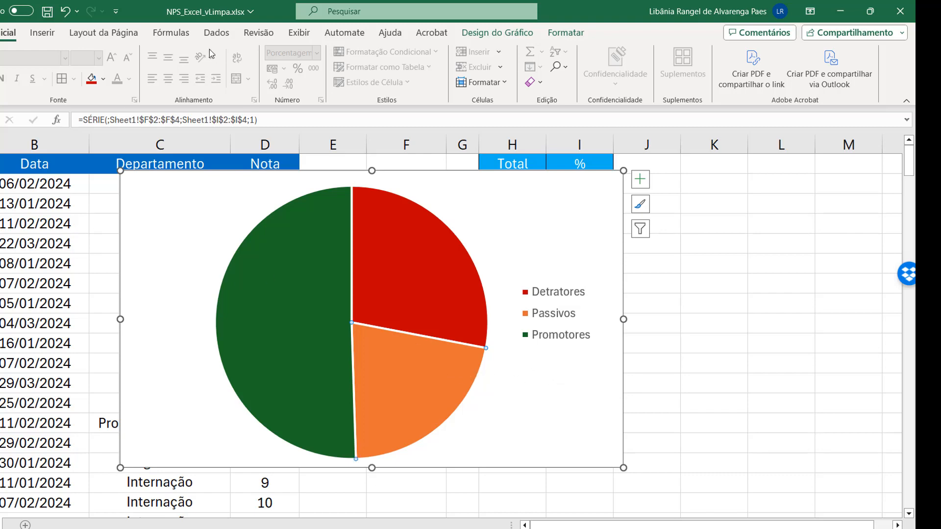
left_click(104, 80)
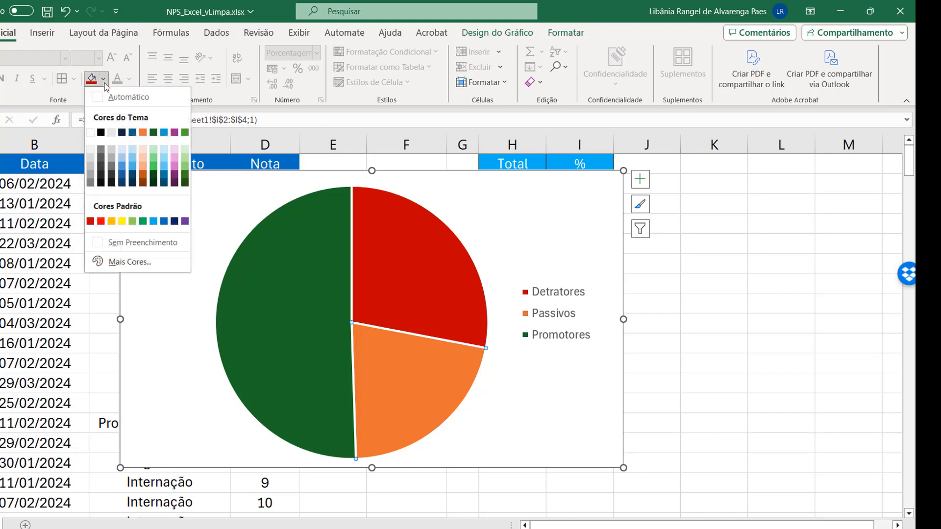
left_click(90, 183)
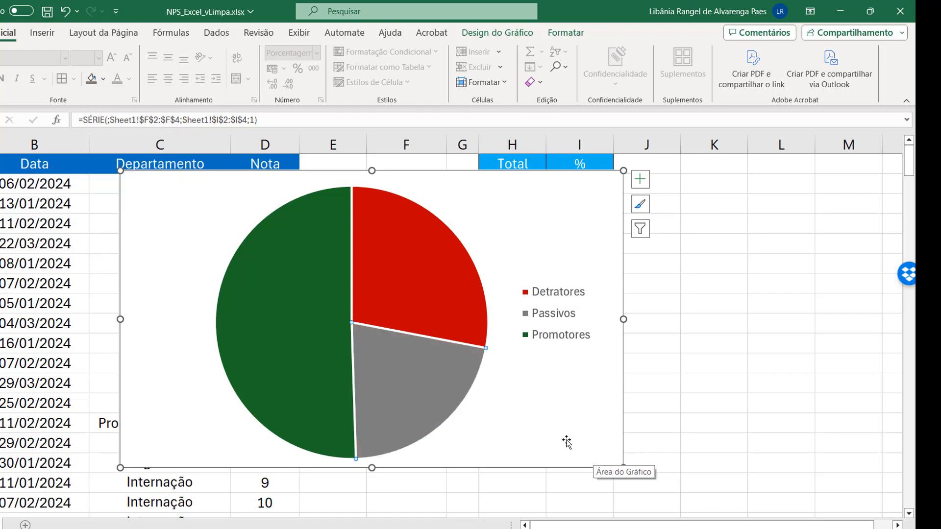
Move the pie chart below the NPS summary table so the table is uncovered
left_click(289, 336)
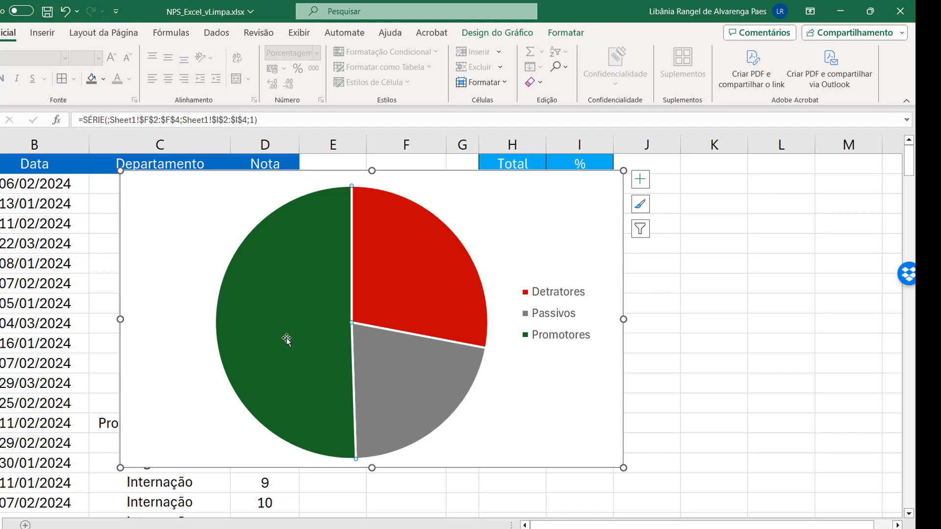
left_click(163, 184)
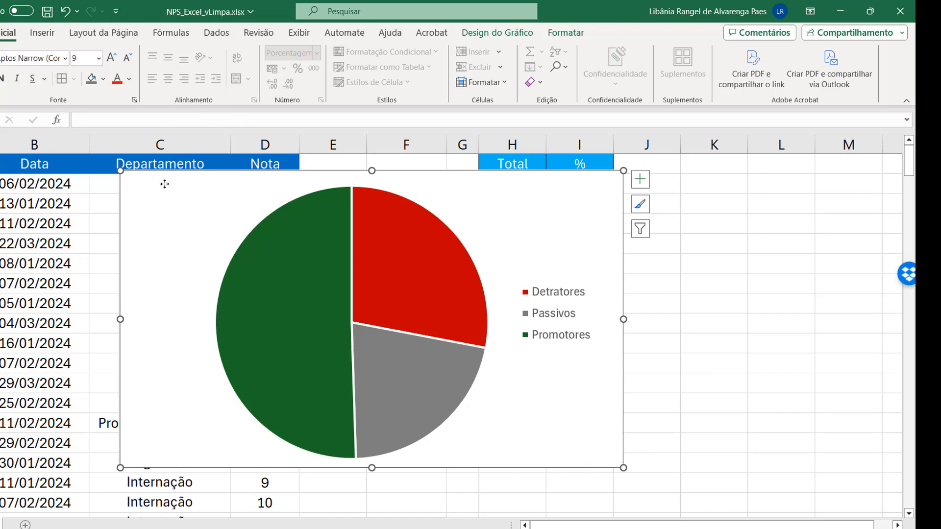
left_click_drag(164, 185, 410, 294)
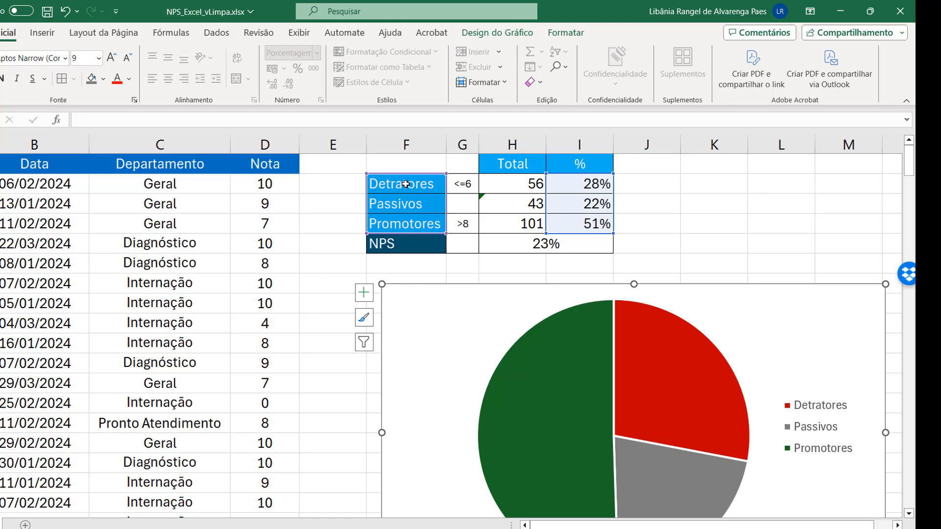
Insert a treemap chart from F2:F4 and I2:I4 and move it to the left, over the data columns
left_click_drag(406, 185, 415, 223)
left_click_drag(579, 184, 586, 222)
left_click(42, 32)
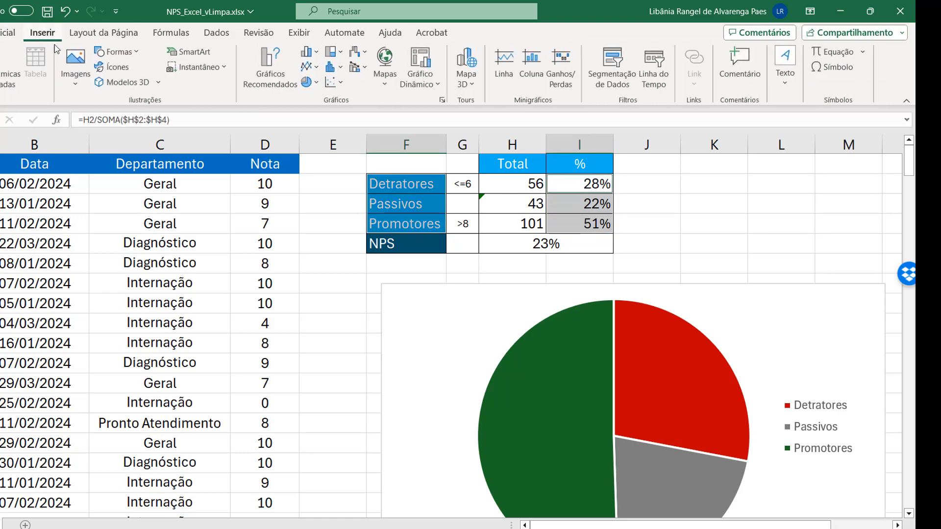
left_click(335, 51)
left_click(342, 109)
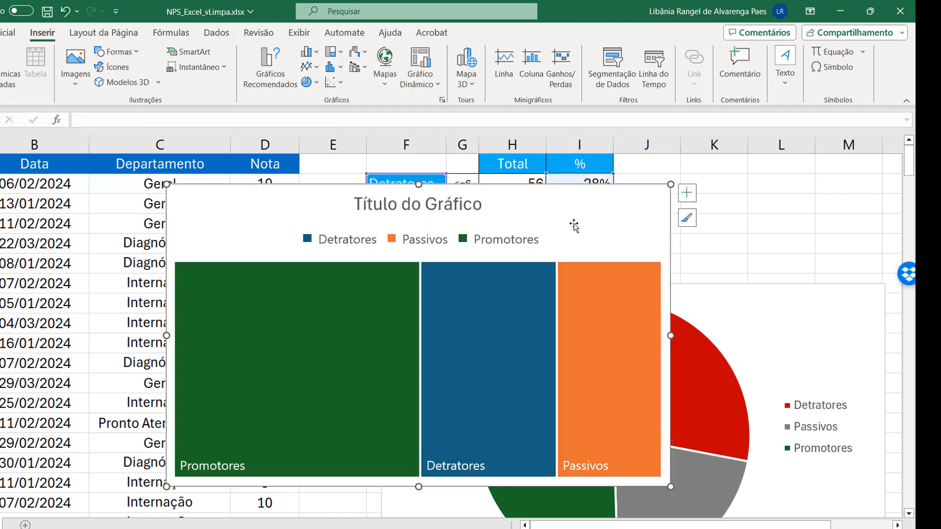
left_click_drag(577, 206, 449, 186)
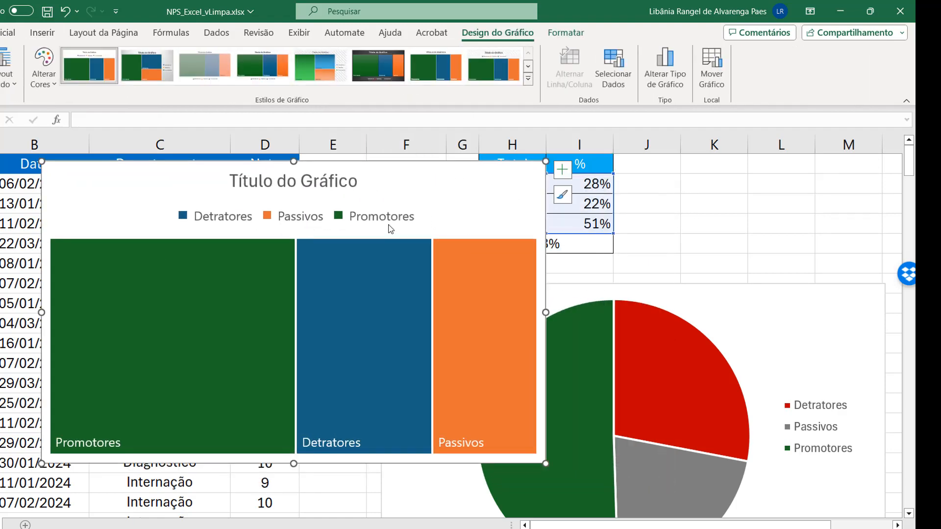
Delete the treemap chart's placeholder title and its legend
left_click(333, 186)
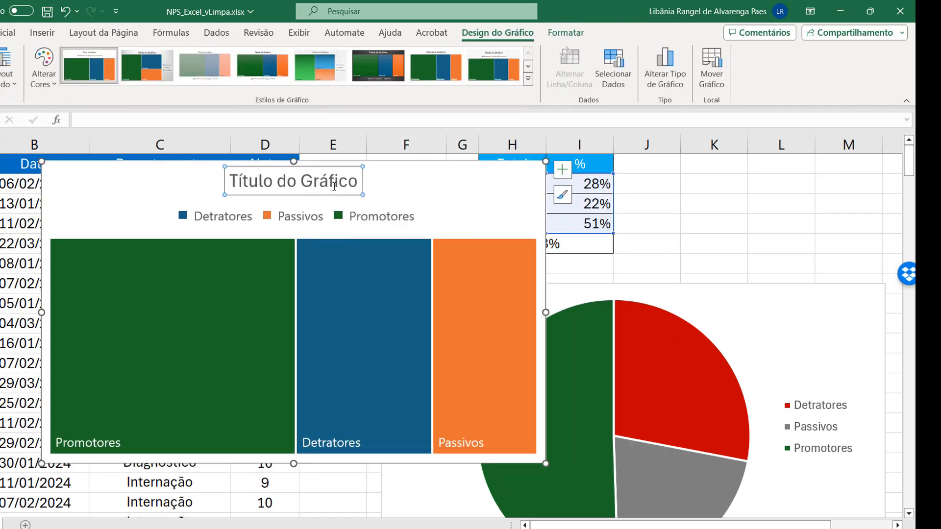
key("Delete")
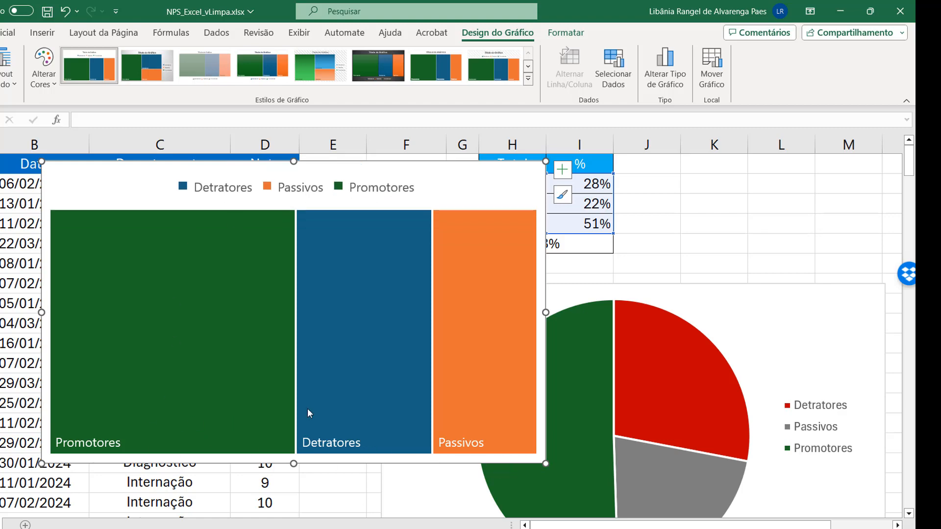
left_click(290, 189)
key("Delete")
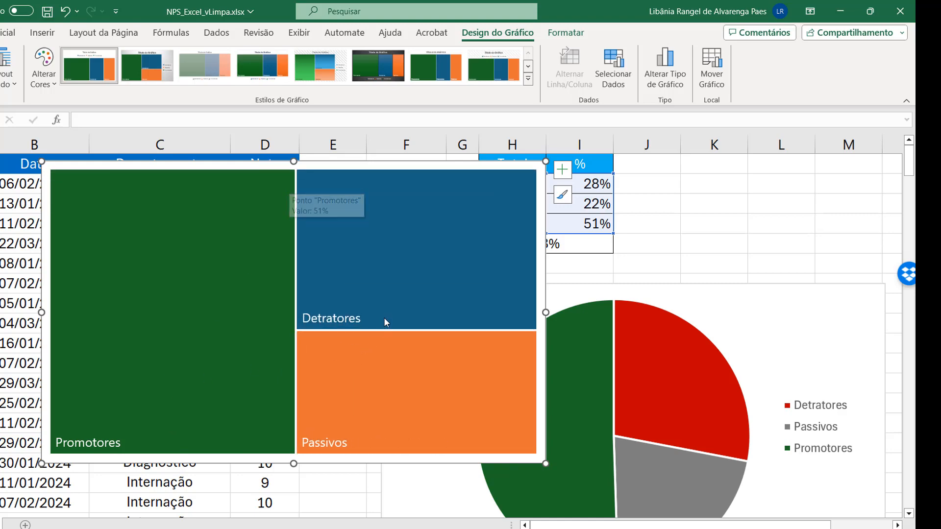
Fill the treemap's Detratores block with the standard dark red
left_click(396, 304)
left_click(400, 270)
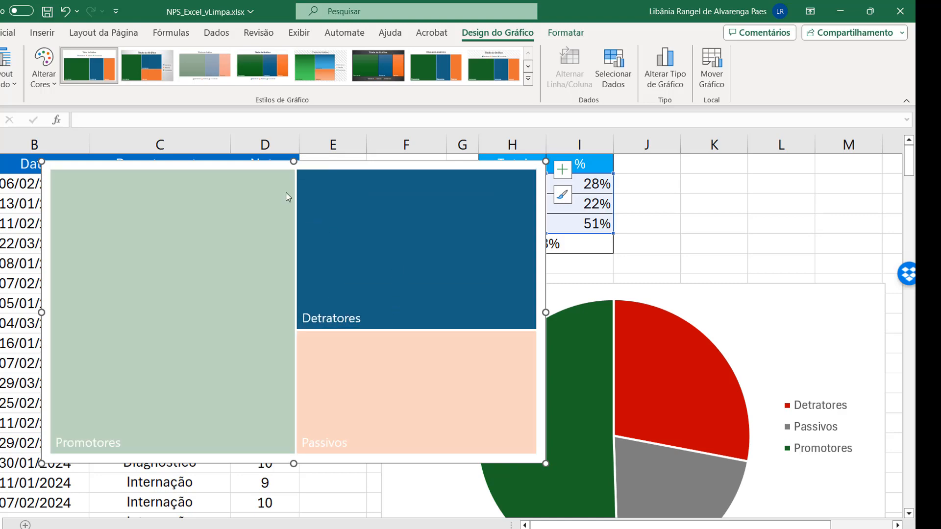
left_click(14, 33)
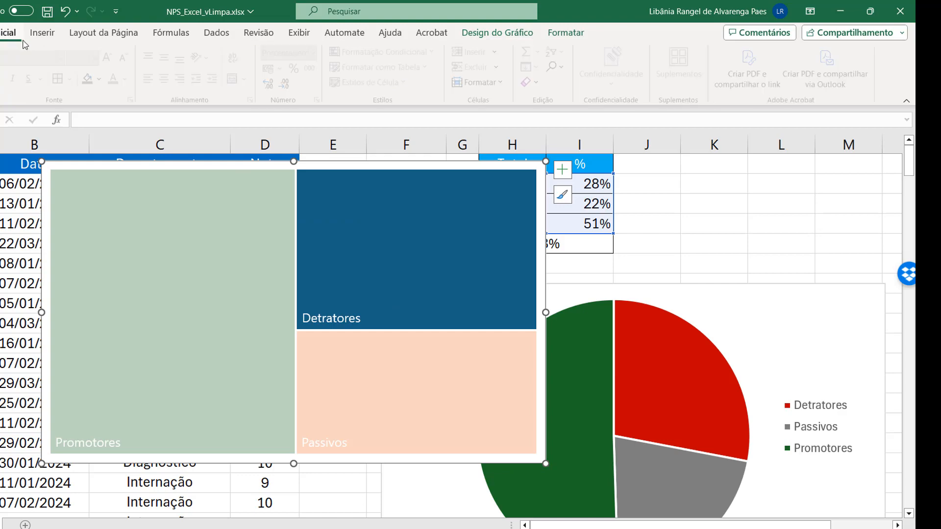
left_click(102, 78)
left_click(92, 222)
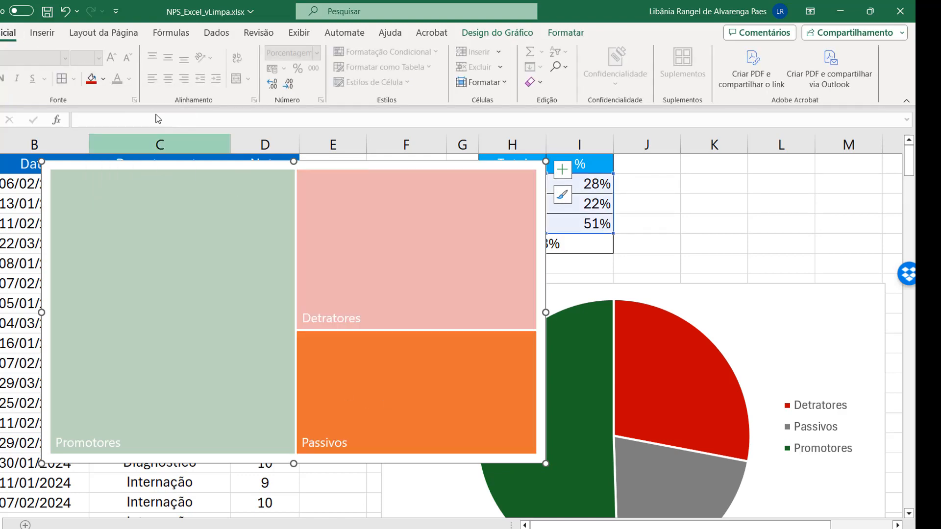
Fill the treemap's Passivos block with dark gray and move the chart below the NPS summary table, over the pie chart
left_click(103, 79)
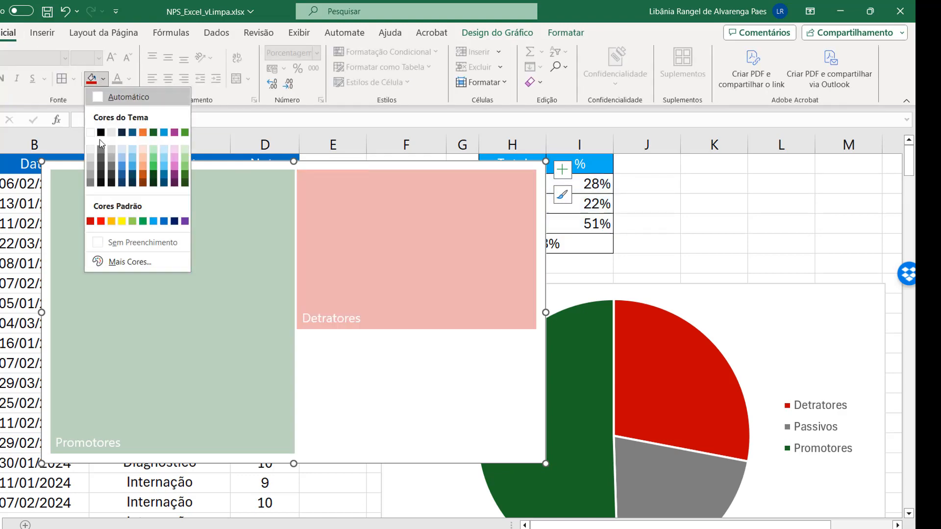
left_click(93, 179)
left_click_drag(454, 167, 359, 180)
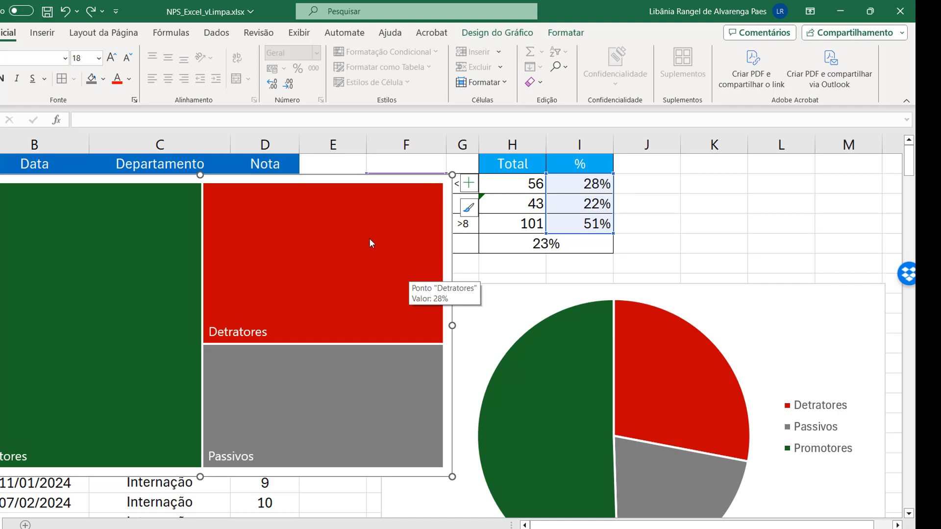
left_click_drag(164, 180, 571, 267)
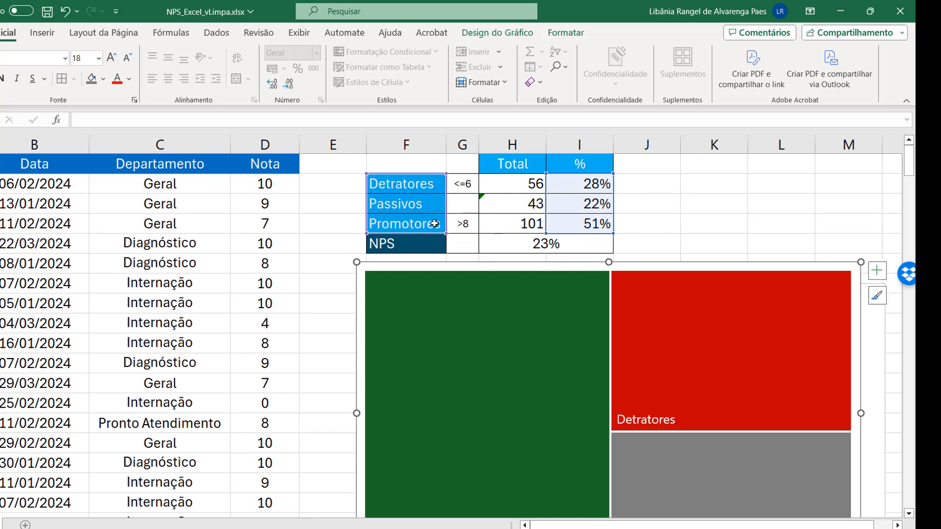
Insert a pivot table based on Sheet1!$A$1:$D$201 in a new worksheet
left_click(102, 241)
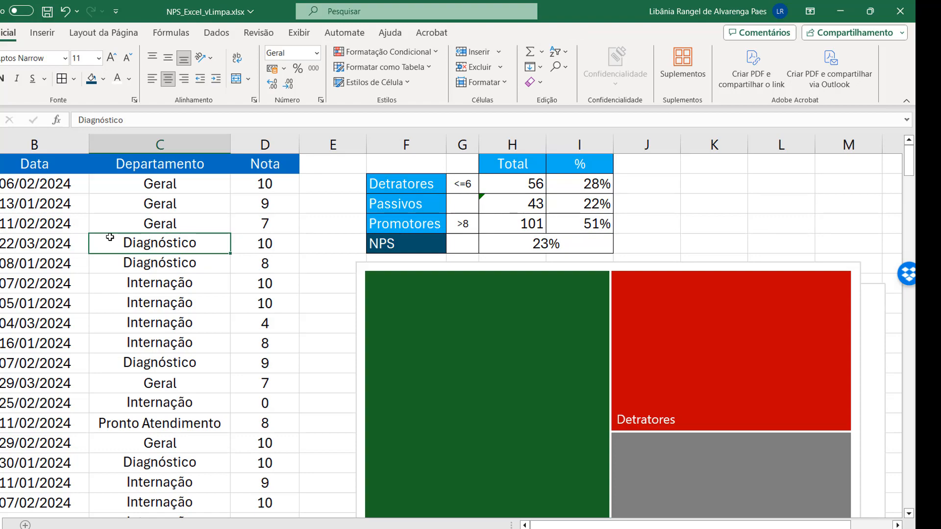
left_click(30, 260)
left_click(134, 206)
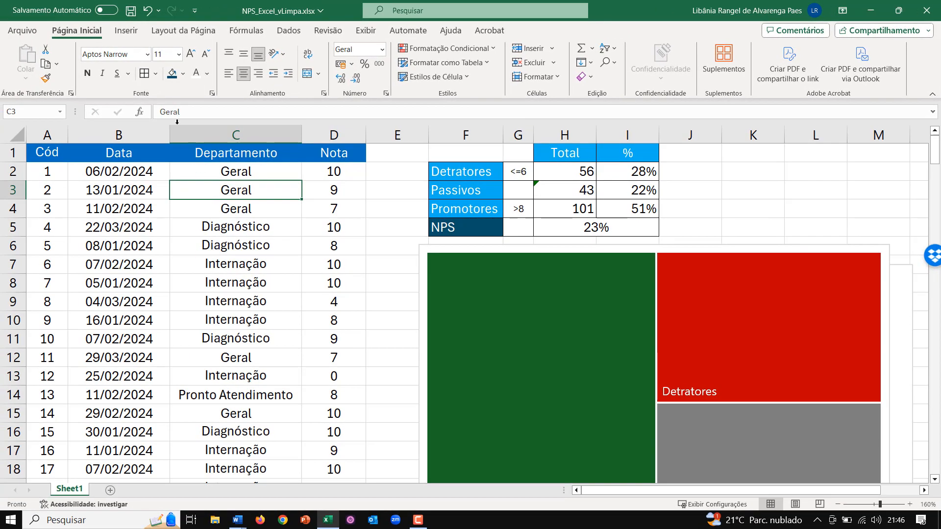
left_click(125, 30)
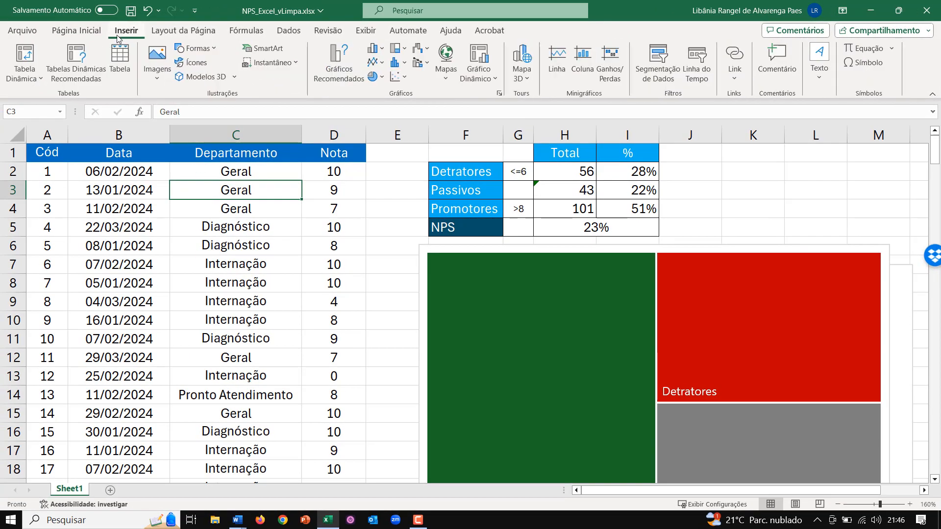
left_click(30, 65)
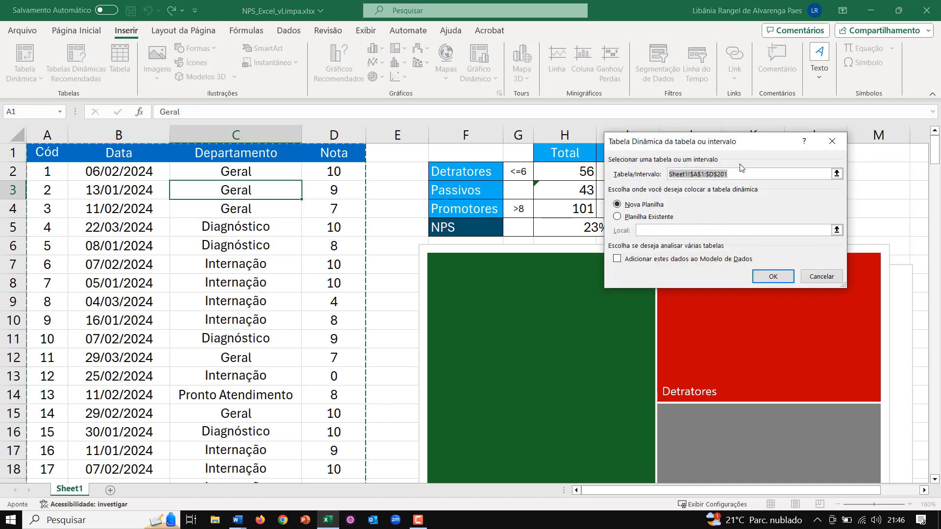
left_click(786, 273)
Use Nota as both the rows and the values of the pivot table, and summarise its values by count
left_click_drag(771, 249, 787, 431)
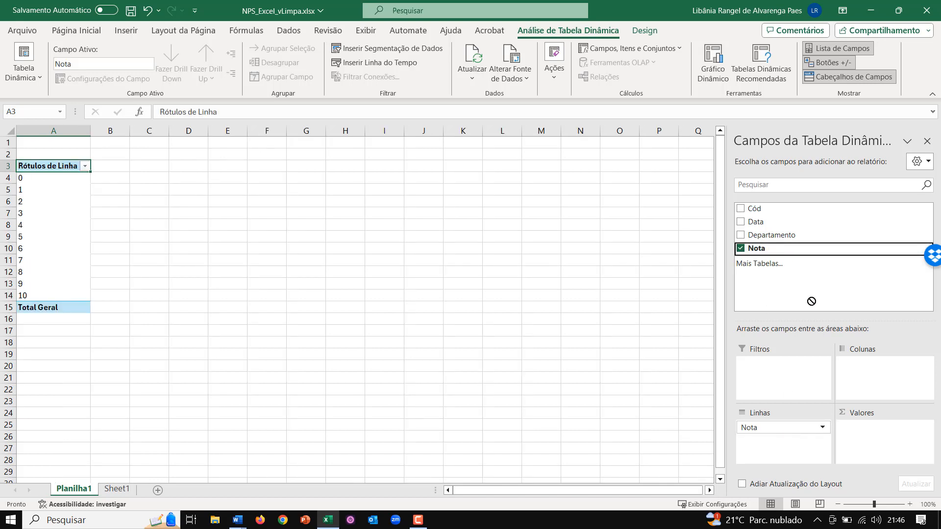
left_click_drag(811, 300, 880, 433)
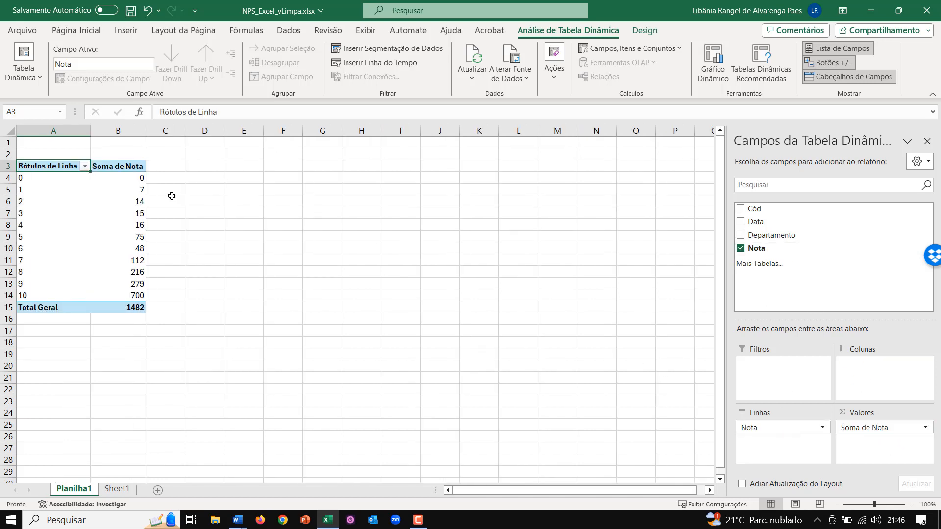
right_click(122, 191)
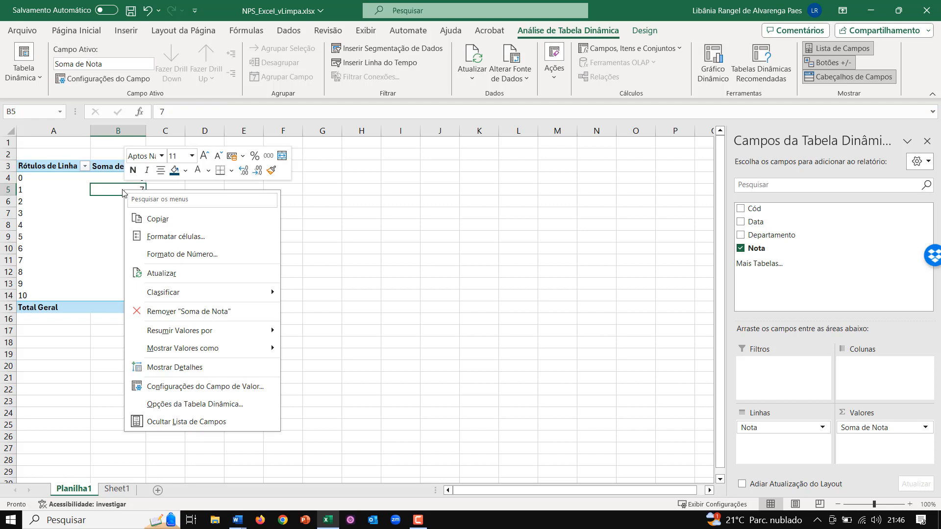
mouse_move(228, 335)
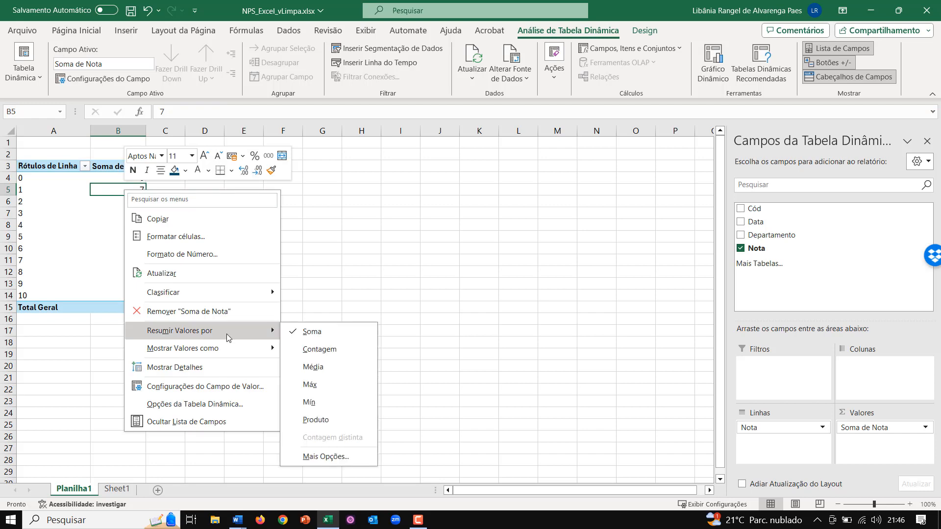
left_click(338, 350)
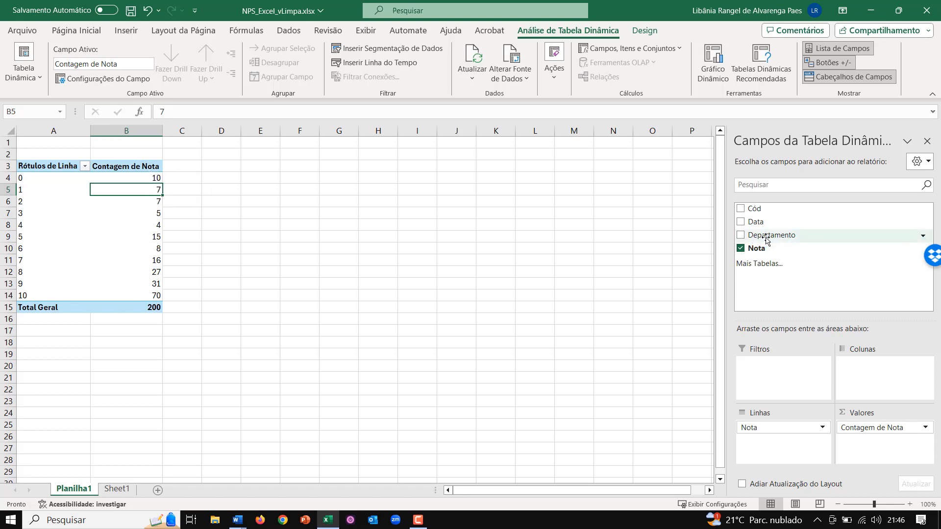
Add Departamento to the pivot table's columns and show the counts as a percentage of the column total
left_click_drag(767, 239, 898, 381)
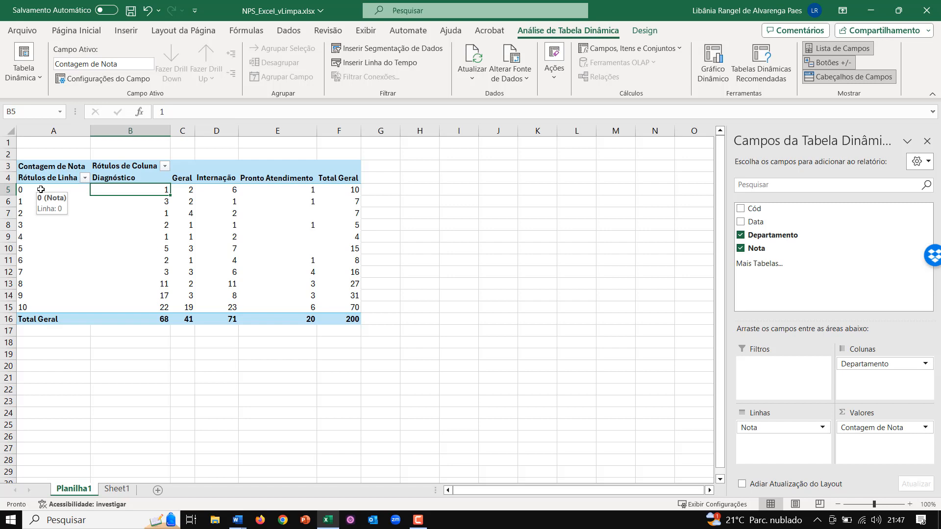
right_click(121, 212)
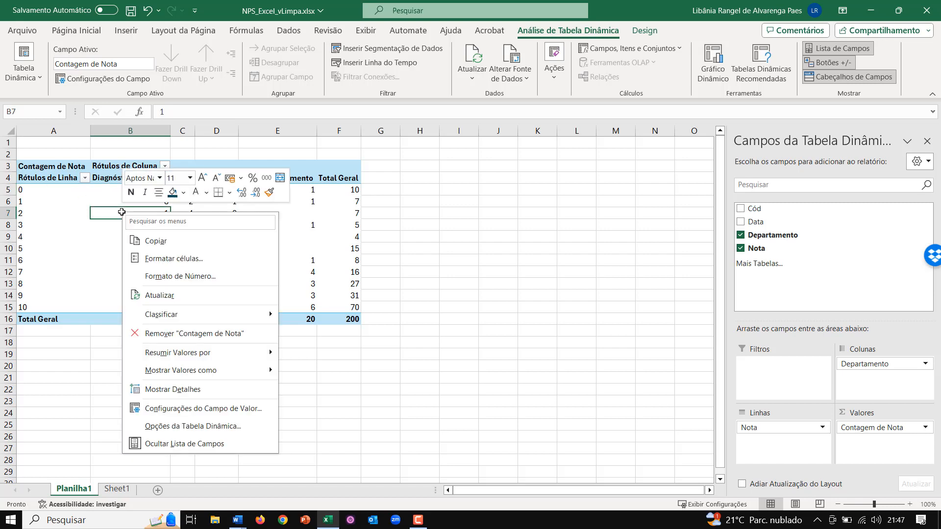
mouse_move(231, 379)
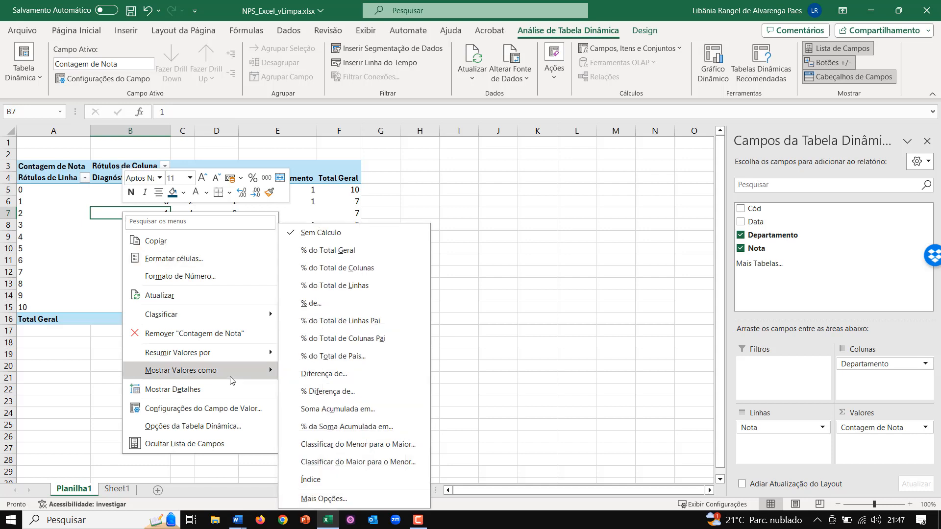
left_click(364, 275)
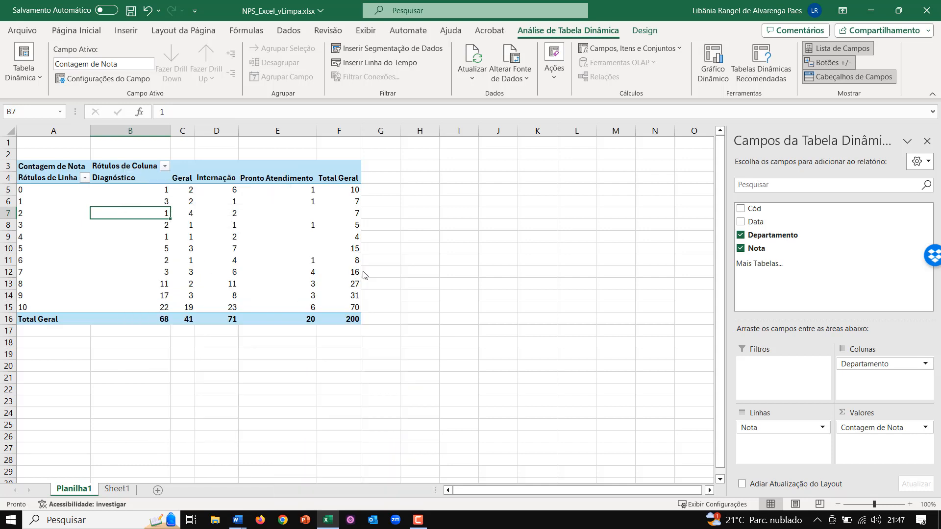
left_click(153, 318)
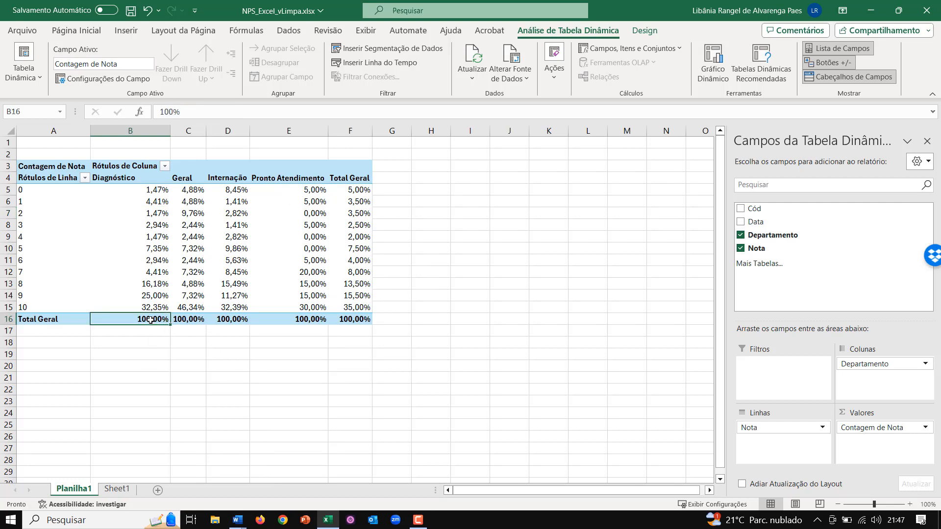
mouse_move(150, 320)
Group the ratings 0 to 6 in the pivot table's row labels
left_click(23, 190)
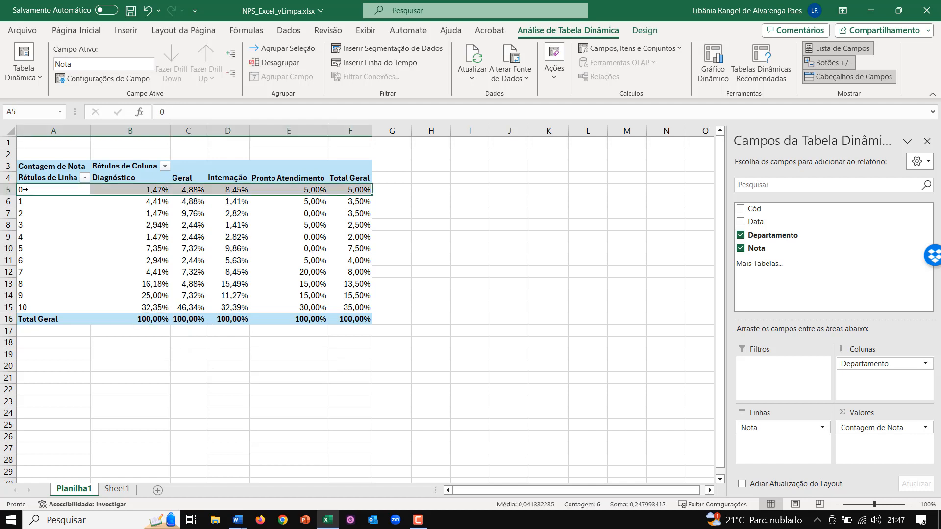
left_click(22, 260, "shift")
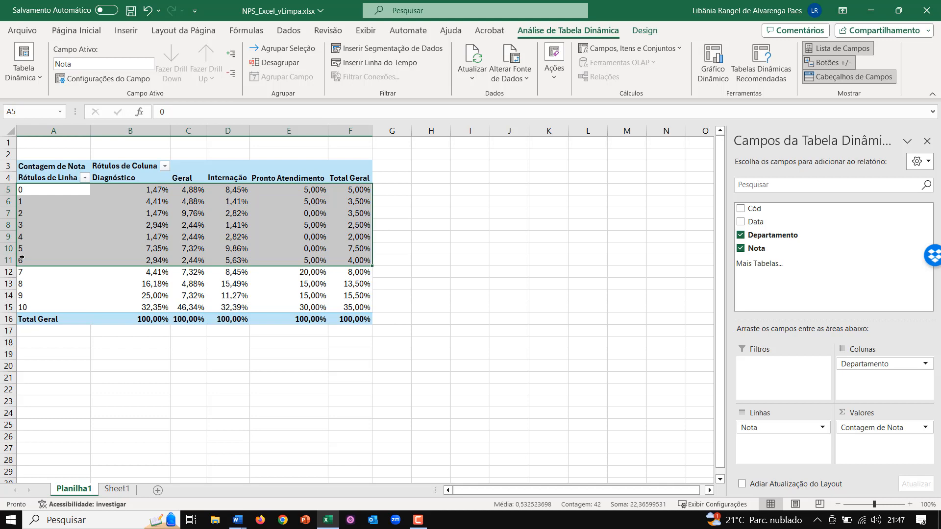
right_click(49, 224)
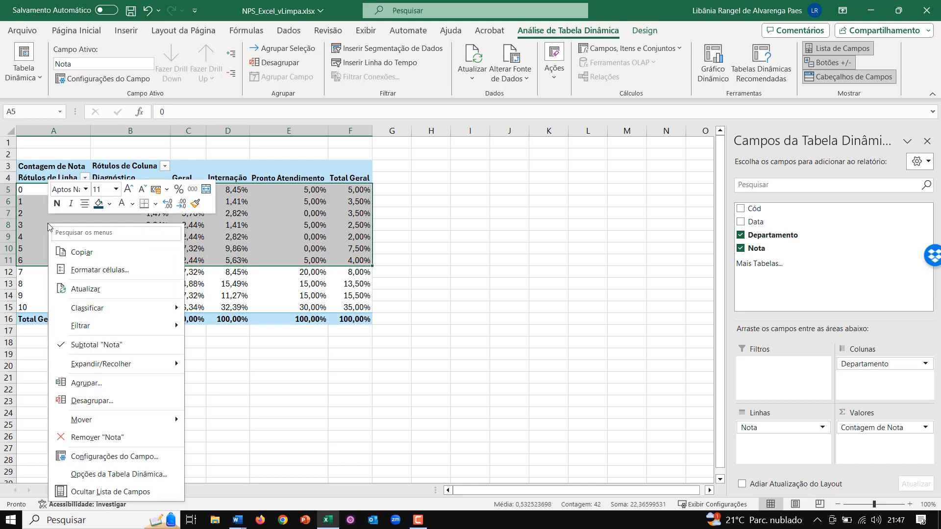
left_click(94, 385)
Group the row ratings 7 and 8 together, and group 9 and 10 together
left_click_drag(38, 295, 43, 319)
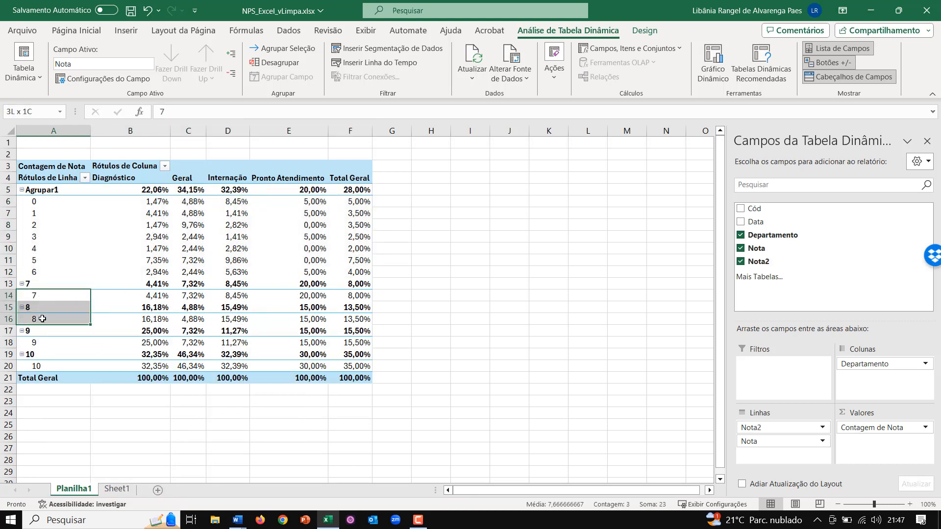
right_click(43, 319)
left_click(64, 199)
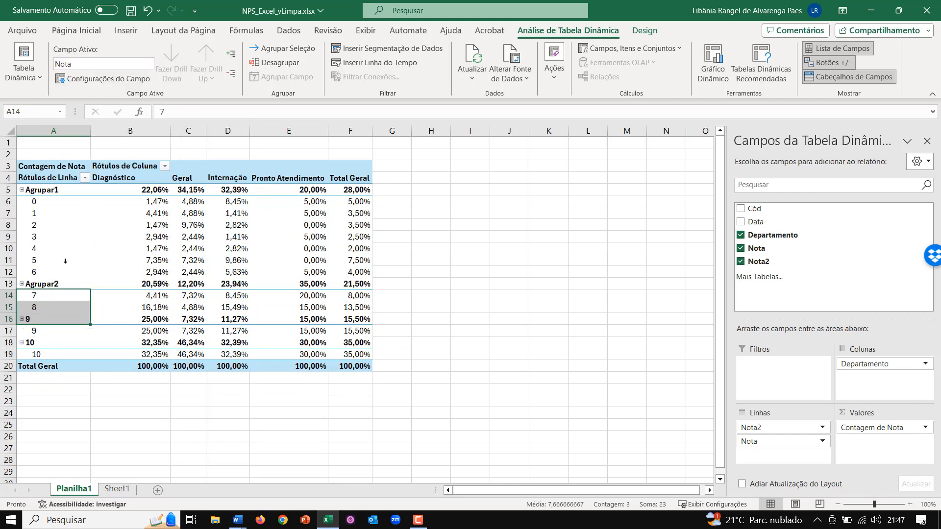
left_click_drag(49, 331, 53, 353)
right_click(53, 354)
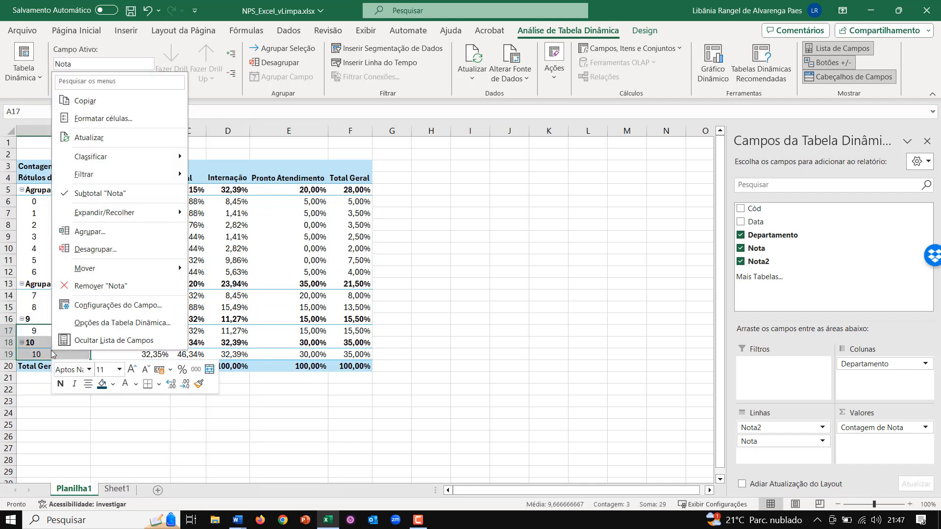
left_click(103, 236)
Rename the group containing ratings 0 to 6 as Detratores
left_click(66, 189)
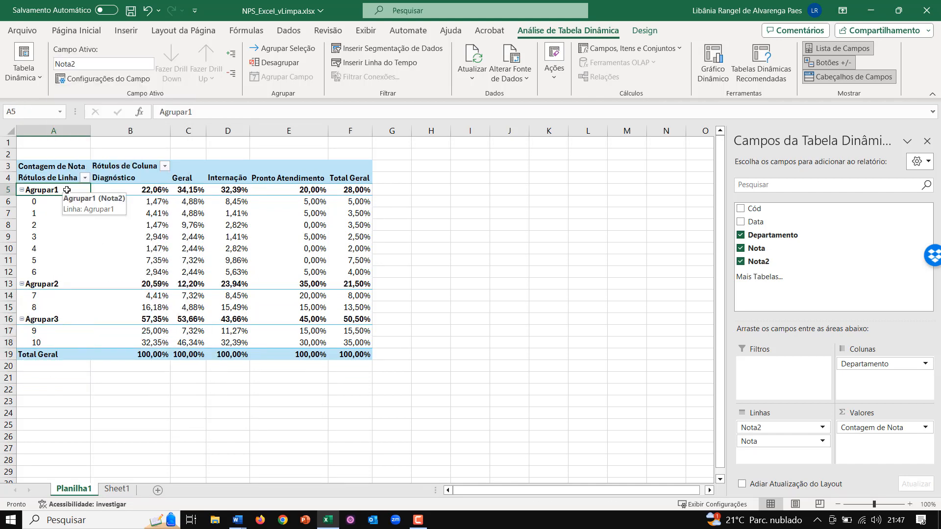
key("F2")
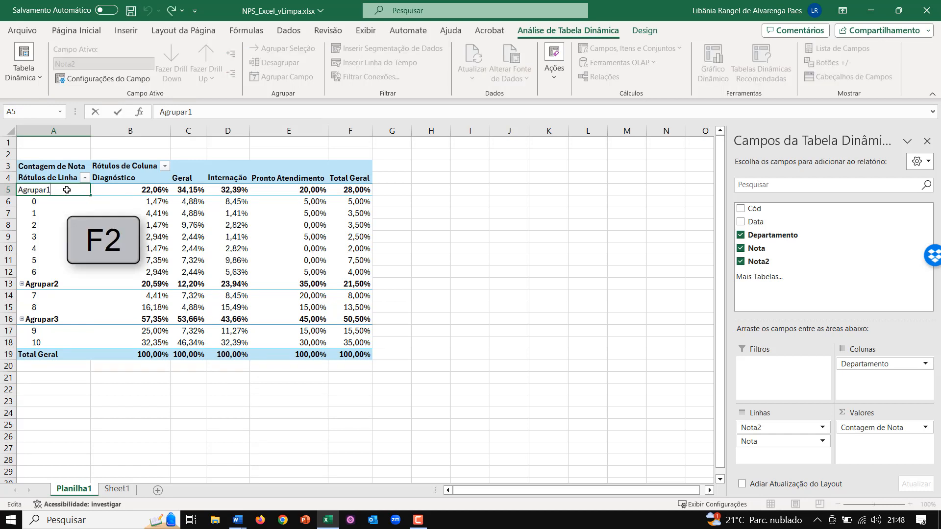
key("BackSpace")
key("BackSpace")
key("BackSpace")
key("BackSpace")
key("BackSpace")
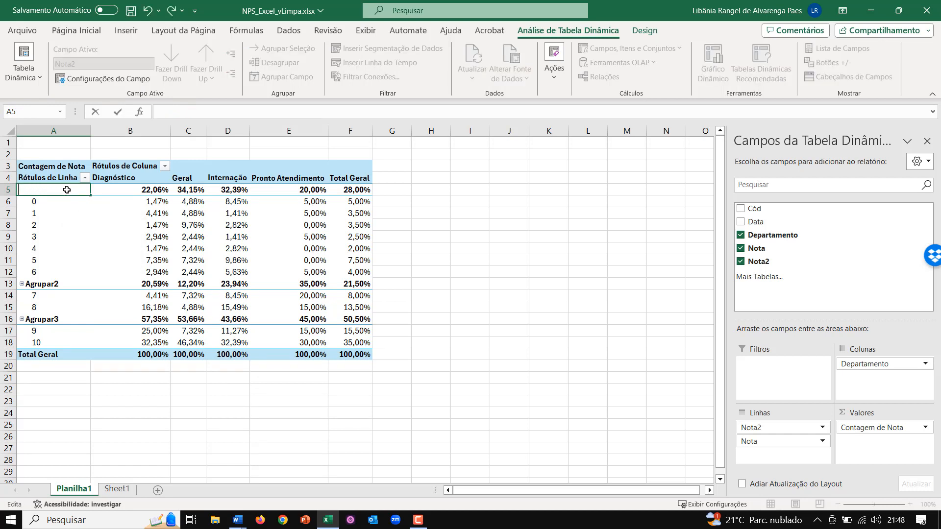
type("Detratores")
key("Return")
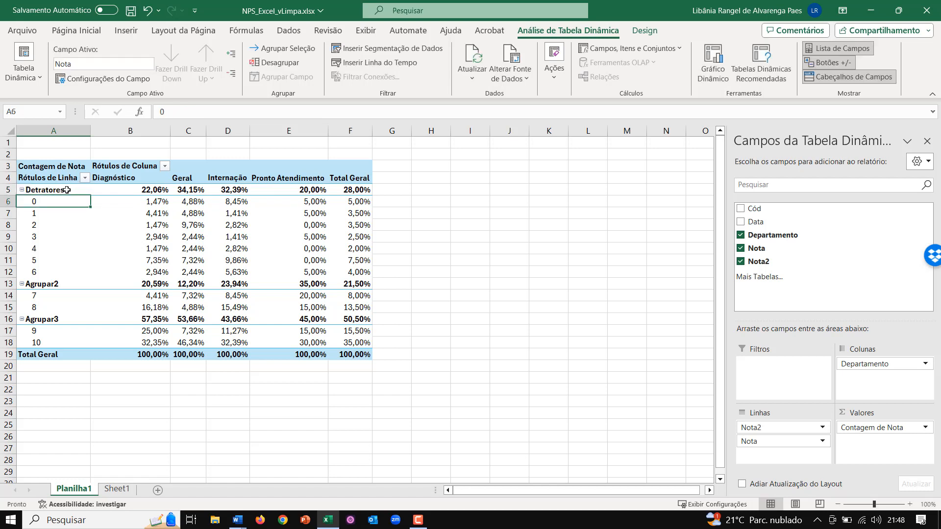
Rename the group containing ratings 7 and 8 as Passivos
left_click(54, 285)
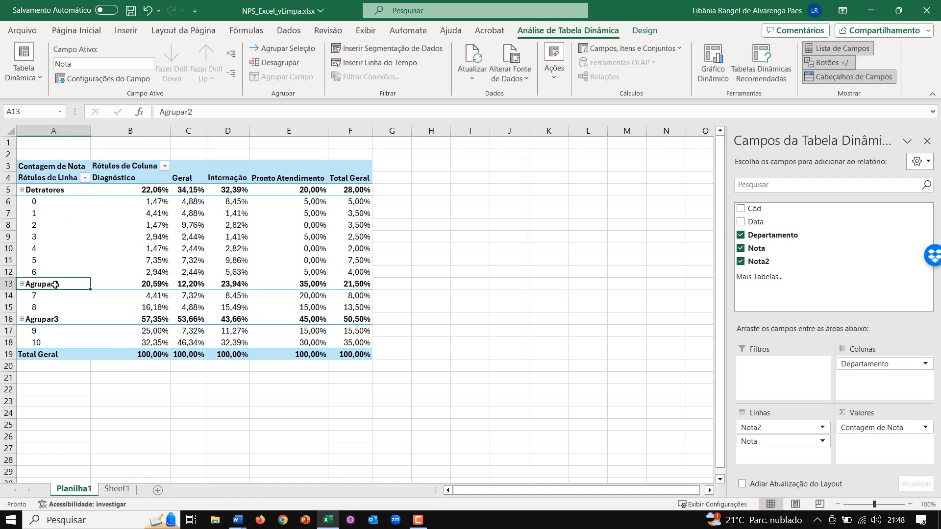
key("F2")
key("BackSpace")
key("BackSpace")
key("BackSpace")
key("BackSpace")
key("BackSpace")
key("BackSpace")
key("BackSpace")
type("Passivos")
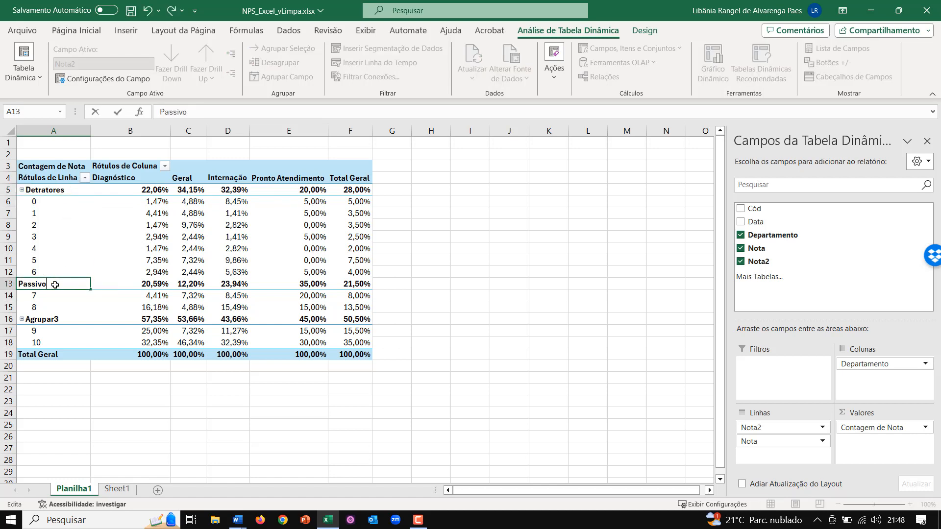
key("Return")
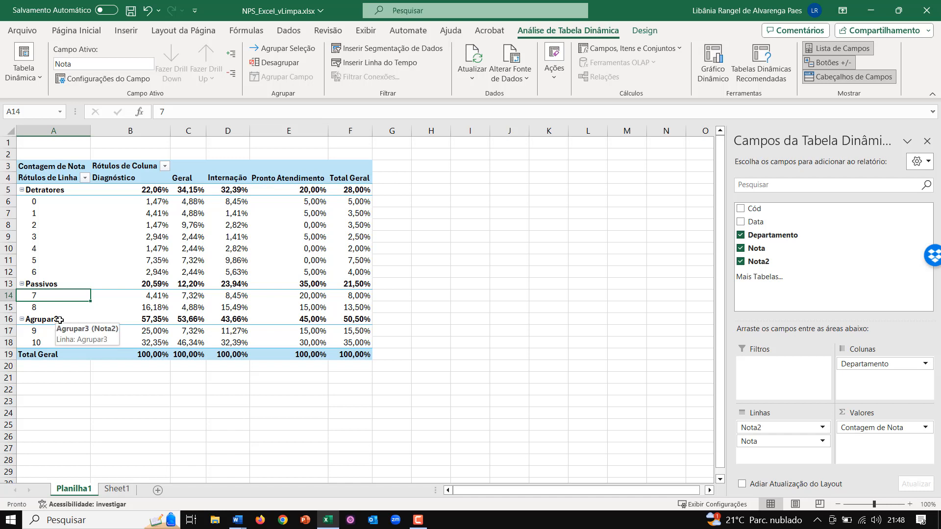
Rename the group containing ratings 9 and 10 as Promotores
left_click(59, 320)
key("F2")
key("BackSpace")
key("BackSpace")
key("BackSpace")
key("BackSpace")
key("BackSpace")
key("BackSpace")
key("BackSpace")
key("BackSpace")
type("Promot")
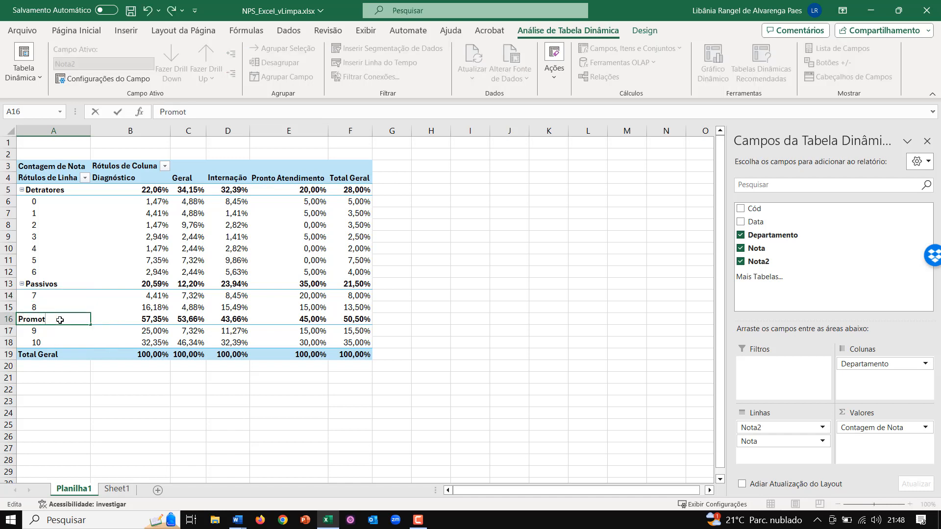
type("ores")
key("Return")
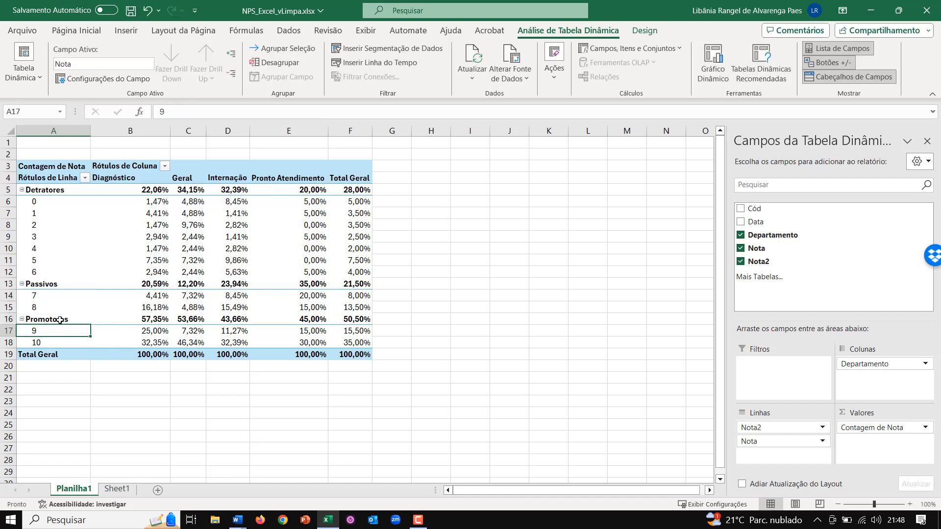
Collapse the Detratores, Passivos and Promotores groups in the pivot table
left_click(21, 190)
left_click(22, 202)
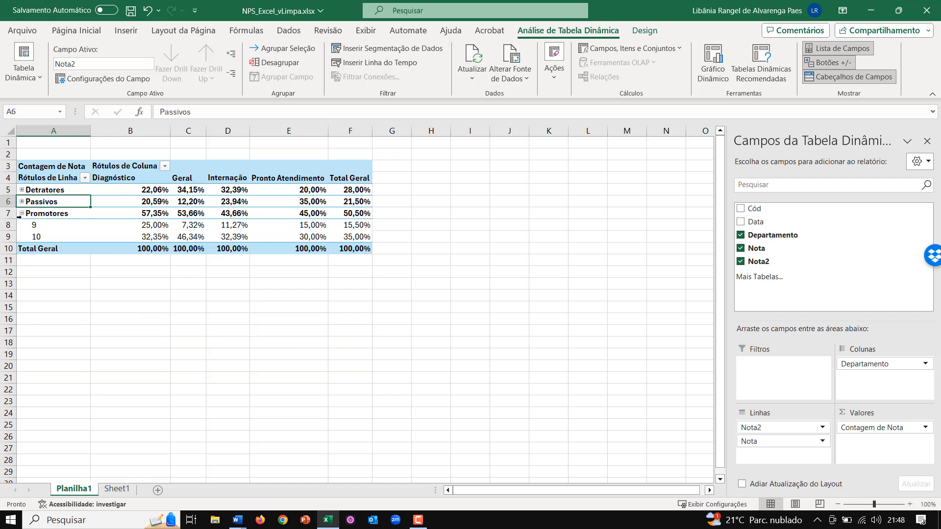
left_click(22, 214)
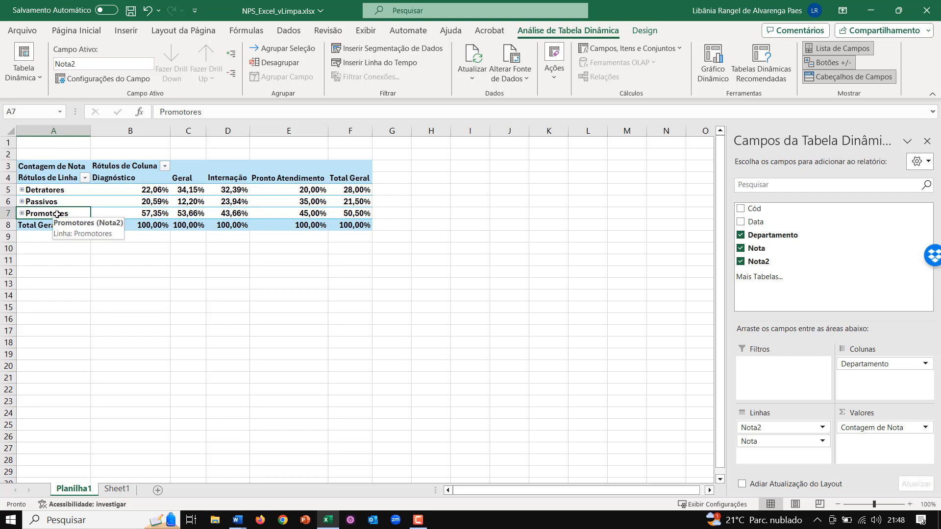
Insert a 2D 100% stacked bar chart from the Detratores, Passivos and Promotores rows of the pivot table
left_click_drag(58, 214, 360, 181)
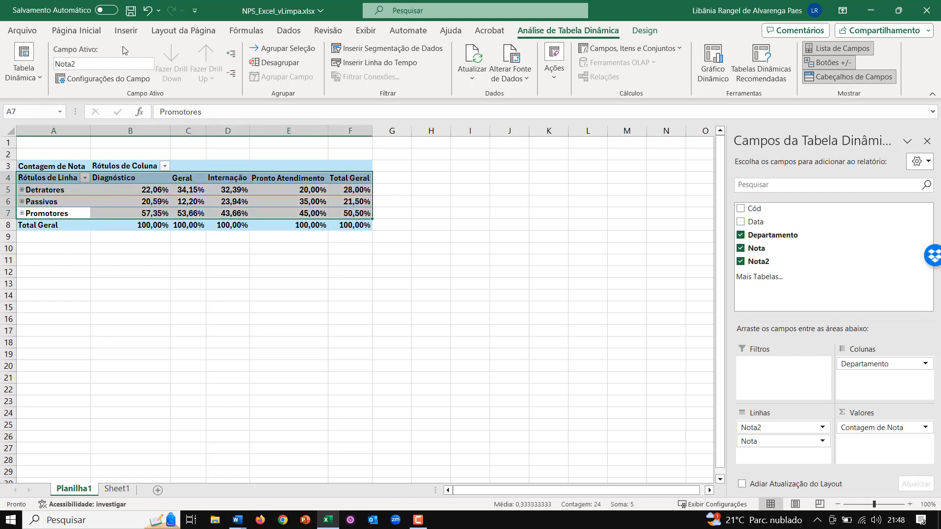
left_click(126, 30)
left_click(384, 48)
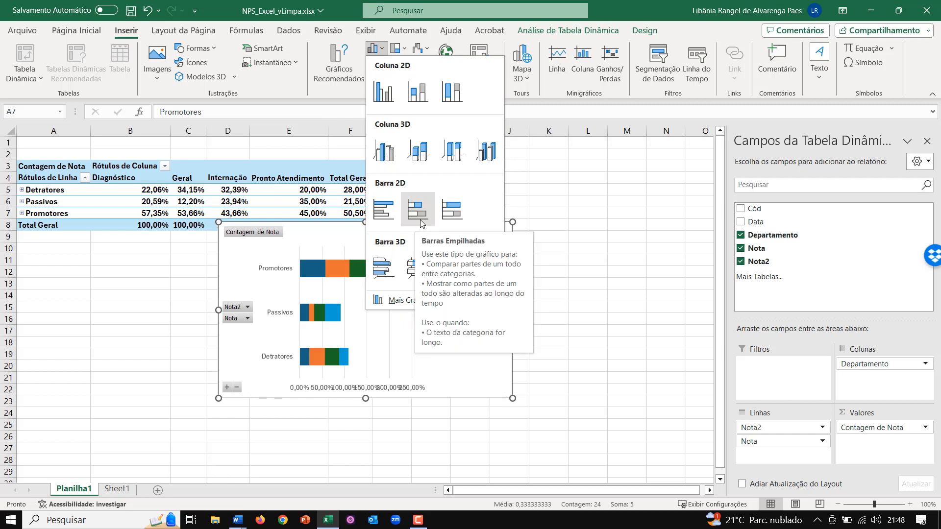
left_click(452, 209)
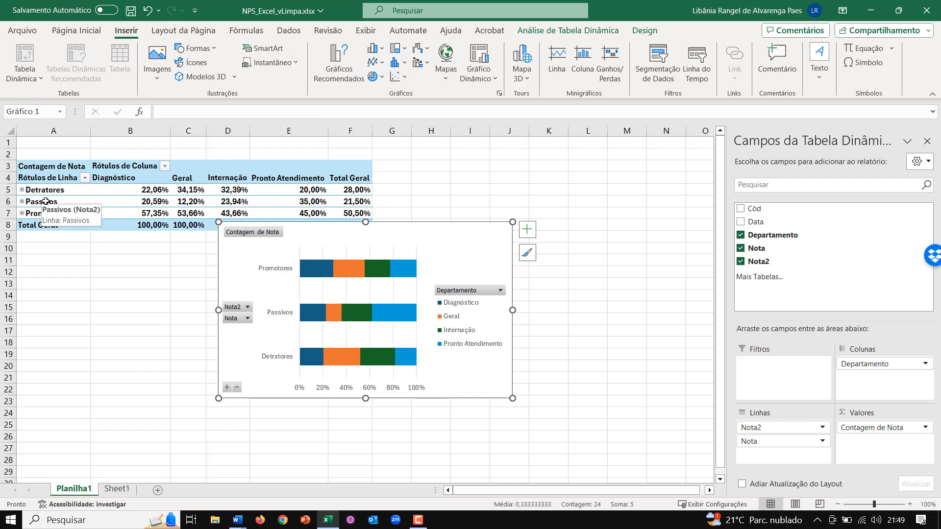
Swap the chart's rows and columns in its data source so departments form the categories
left_click(336, 257)
right_click(337, 257)
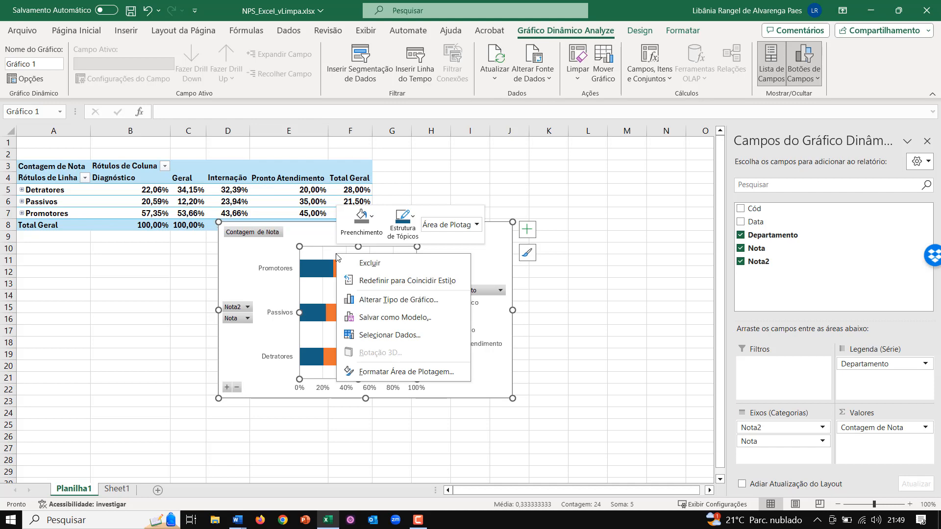
left_click(401, 333)
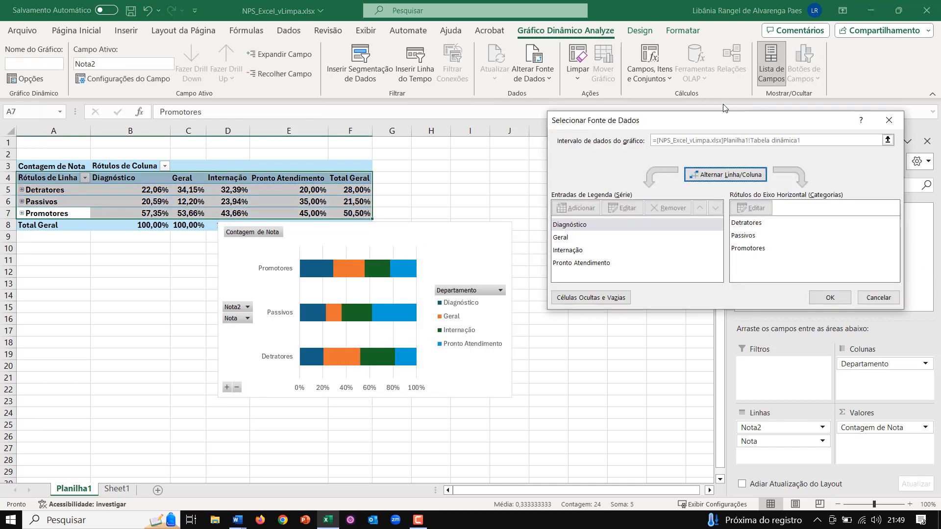
left_click_drag(713, 117, 620, 57)
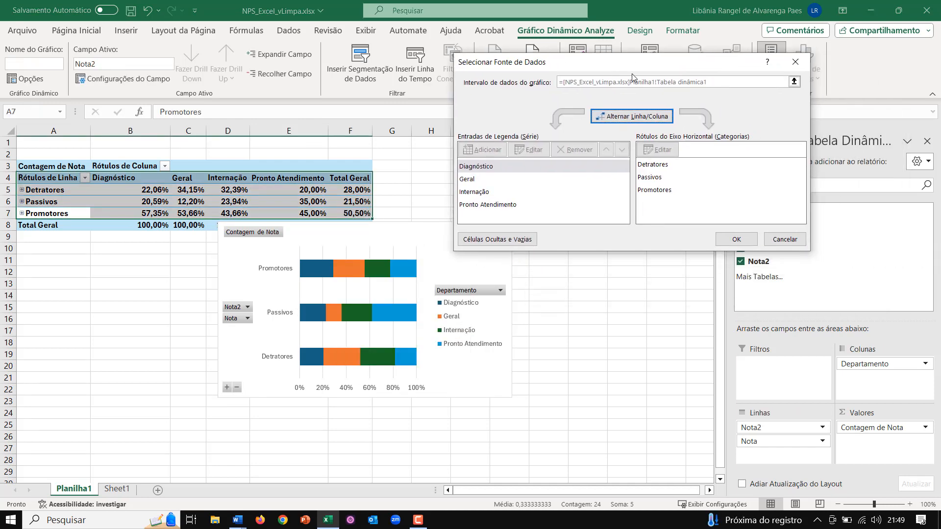
left_click(627, 118)
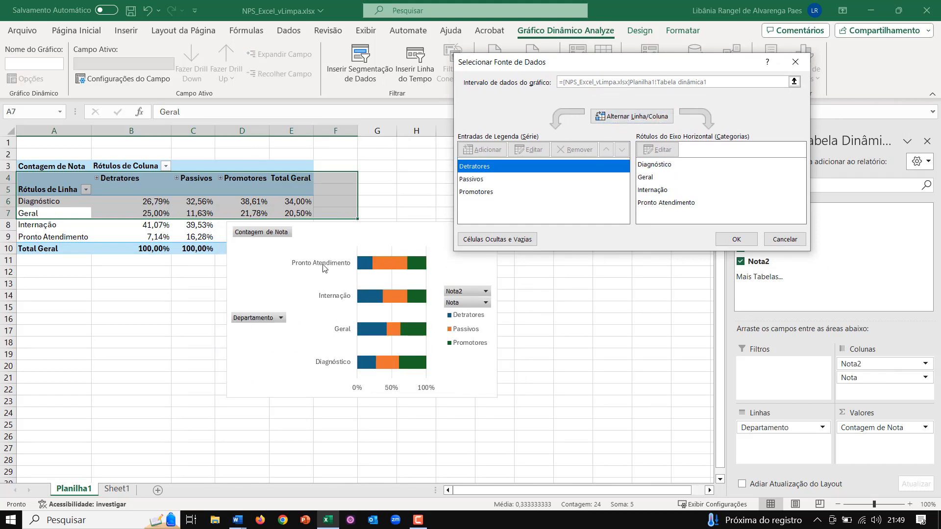
left_click(736, 239)
Hide all field buttons on the pivot chart and widen the chart to about column M
right_click(281, 233)
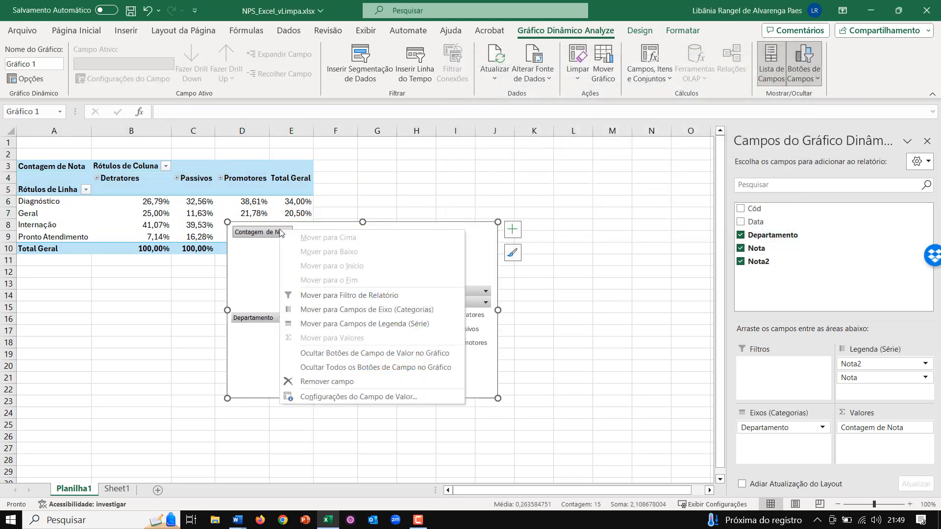
left_click(324, 367)
left_click_drag(498, 310, 624, 310)
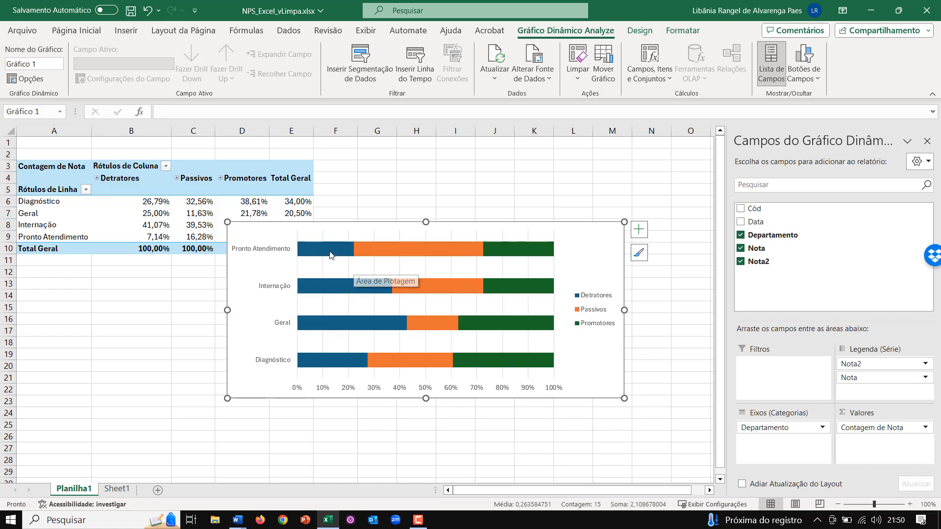
Fill the Detratores bars with red and the Passivos bars with gray
left_click(354, 286)
left_click(73, 36)
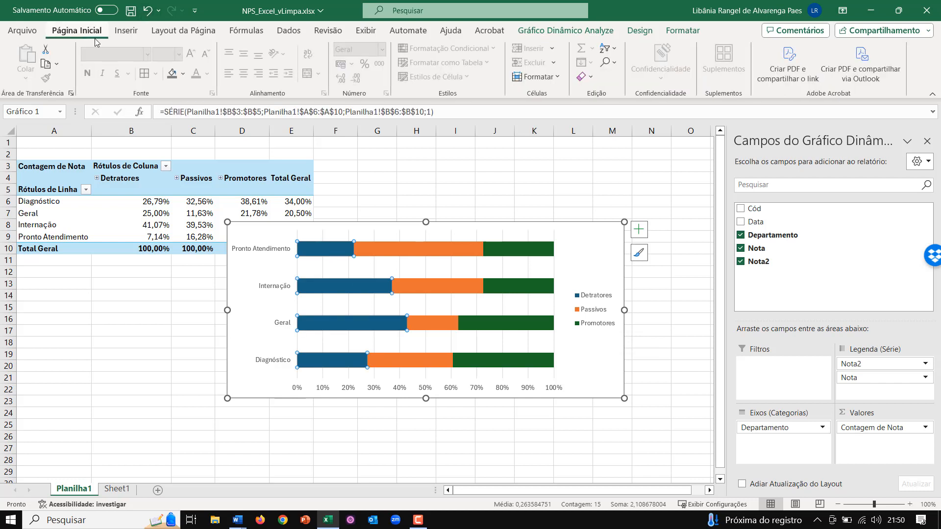
left_click(183, 74)
left_click(171, 209)
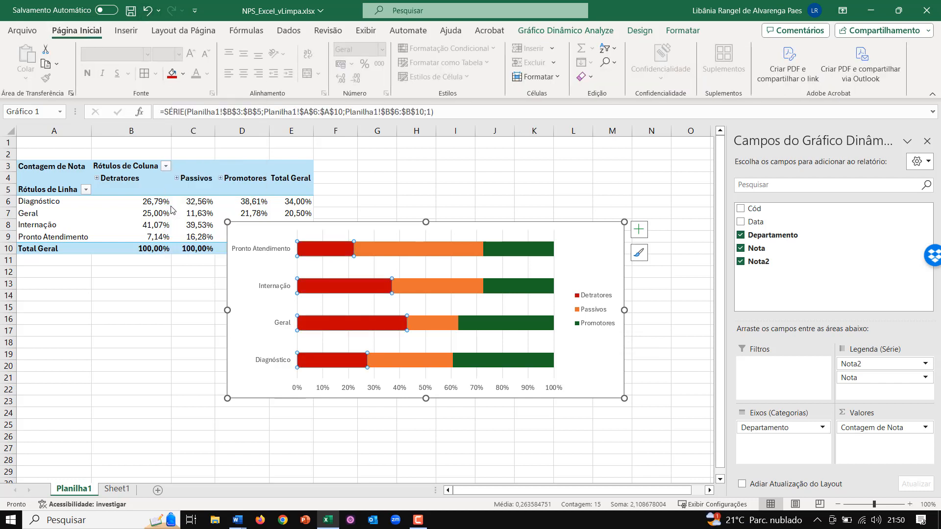
left_click(389, 254)
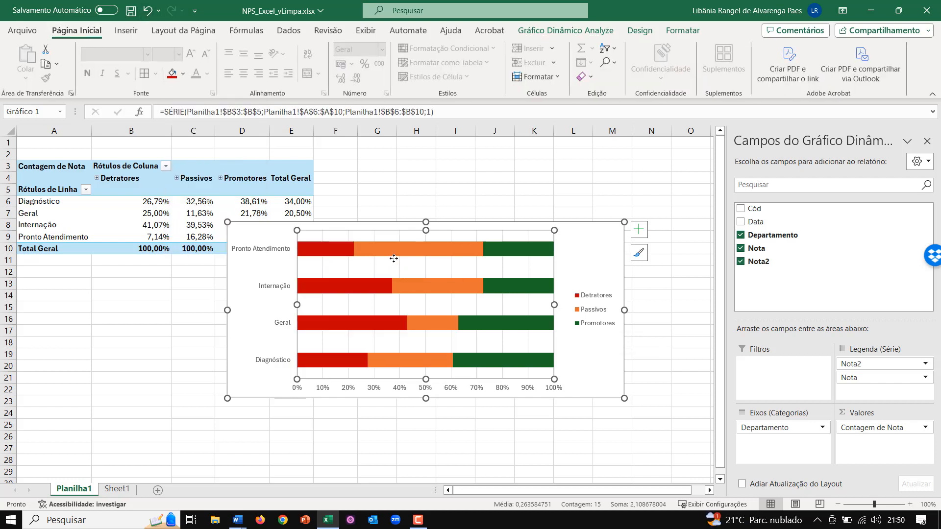
left_click(183, 74)
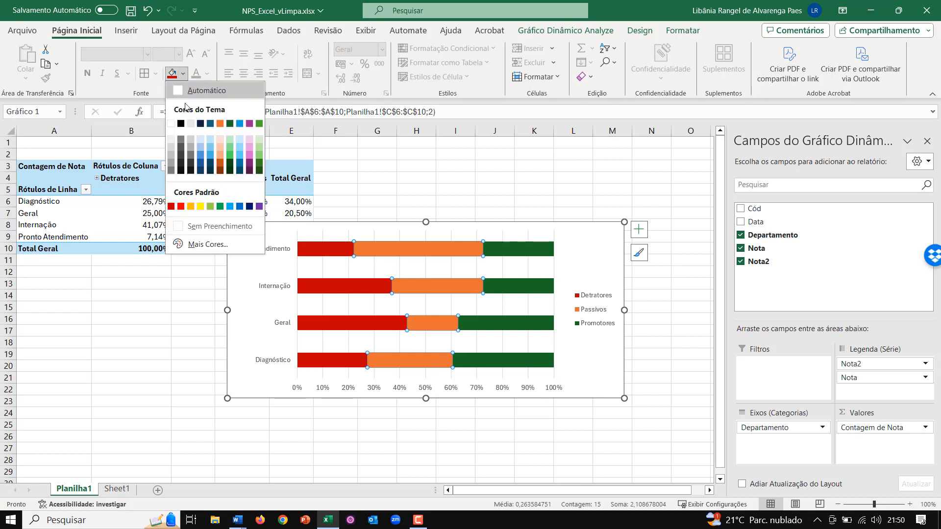
left_click(190, 144)
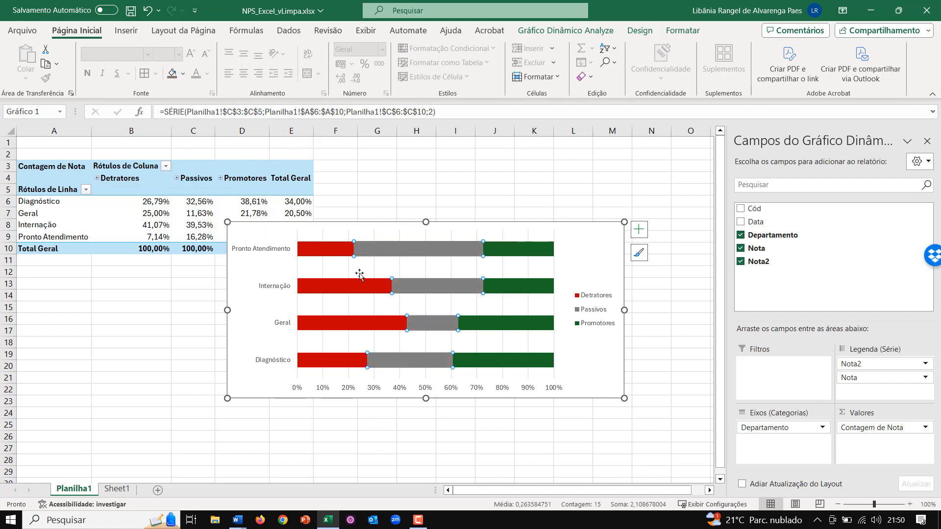
Move the stacked bar chart below the pivot table and return to Sheet1
left_click(604, 384)
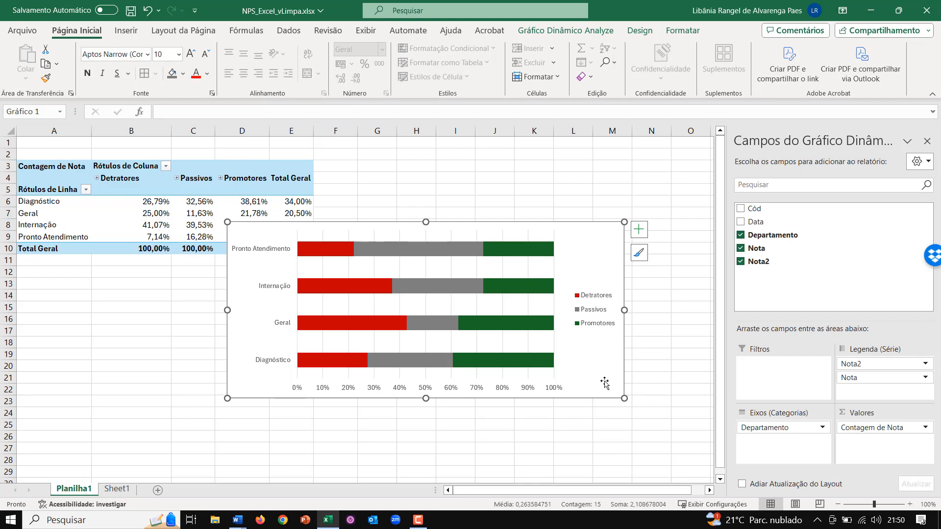
left_click_drag(604, 383, 626, 436)
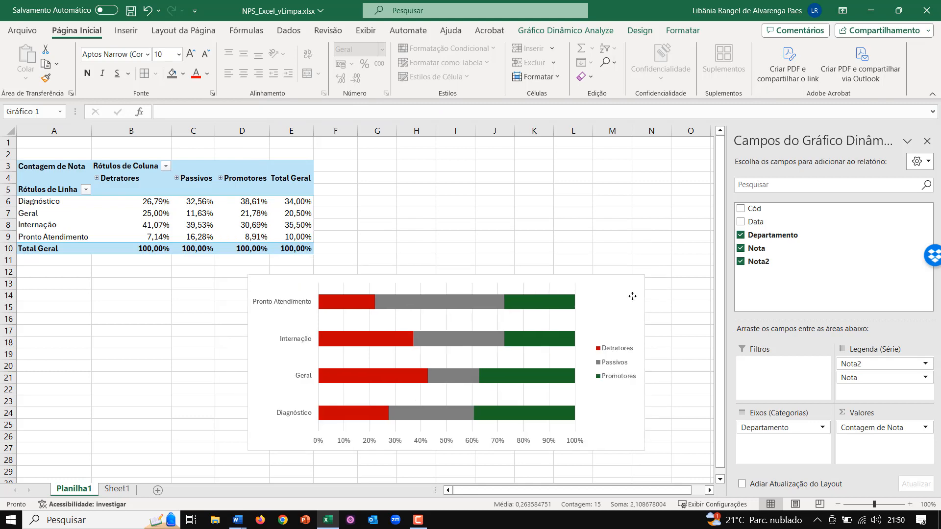
left_click(127, 490)
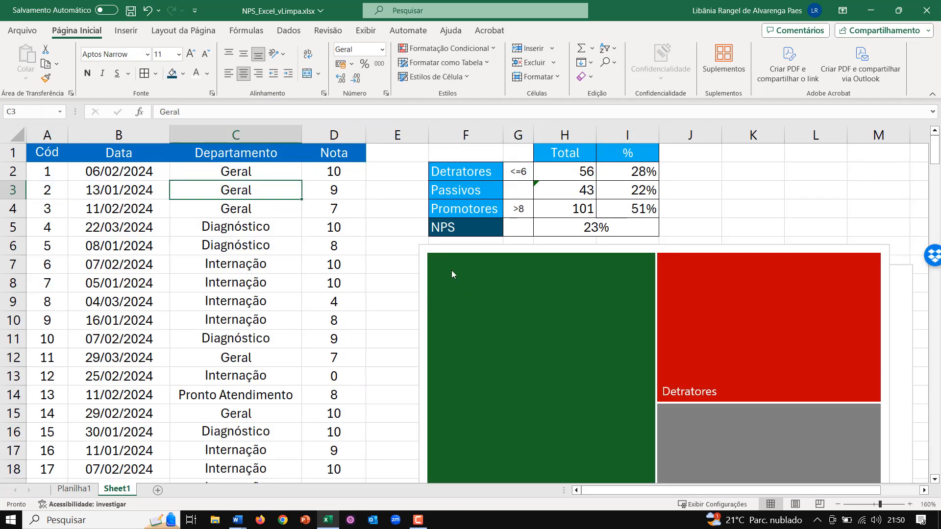
left_click_drag(442, 249, 476, 384)
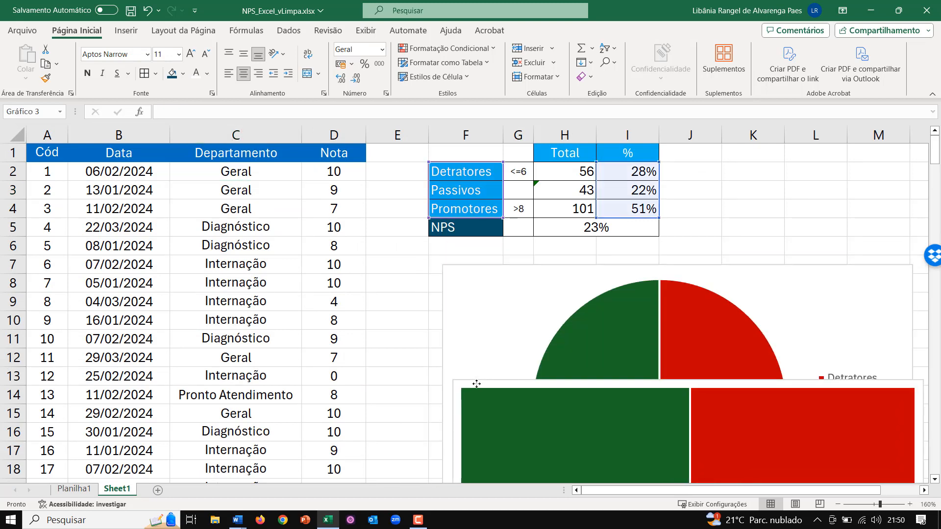
left_click(462, 273)
left_click_drag(462, 273, 442, 381)
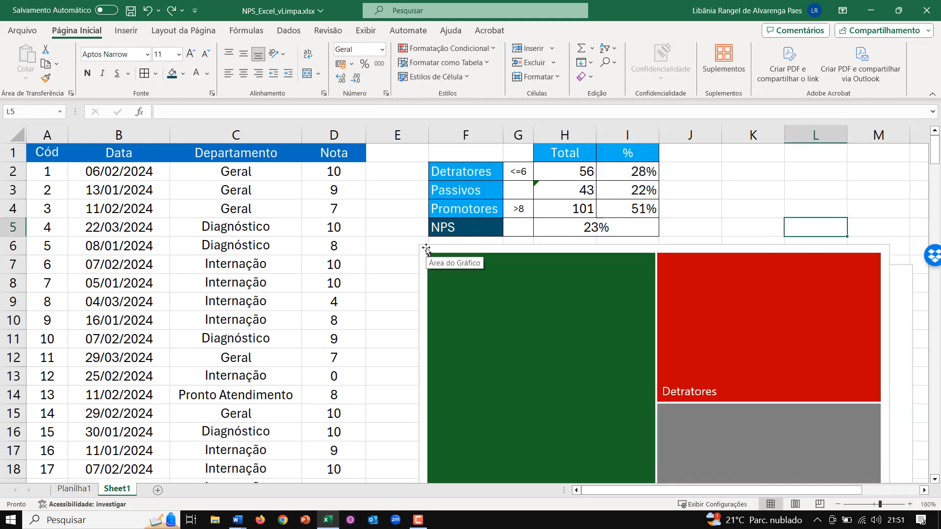
Move the treemap and the round chart down to about row 12 to clear space below the NPS table
left_click_drag(425, 249, 466, 353)
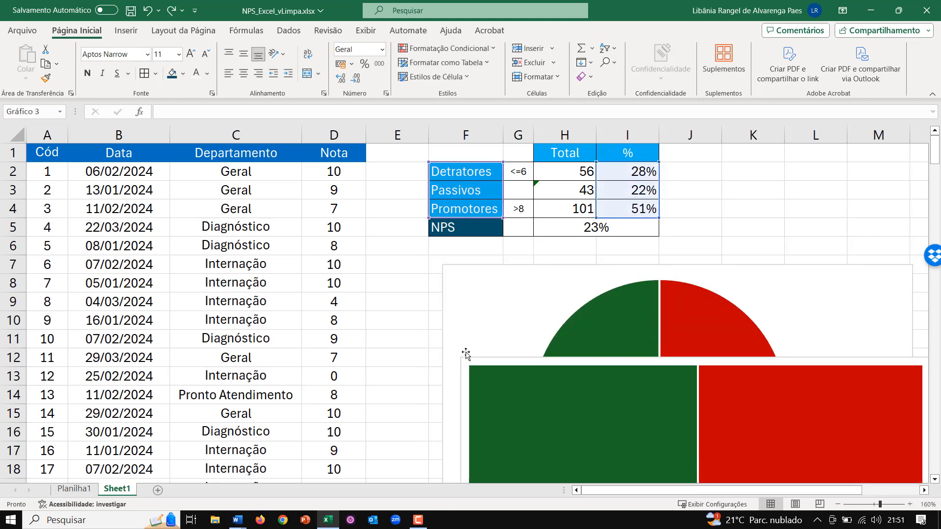
left_click(459, 276)
left_click_drag(459, 276, 429, 384)
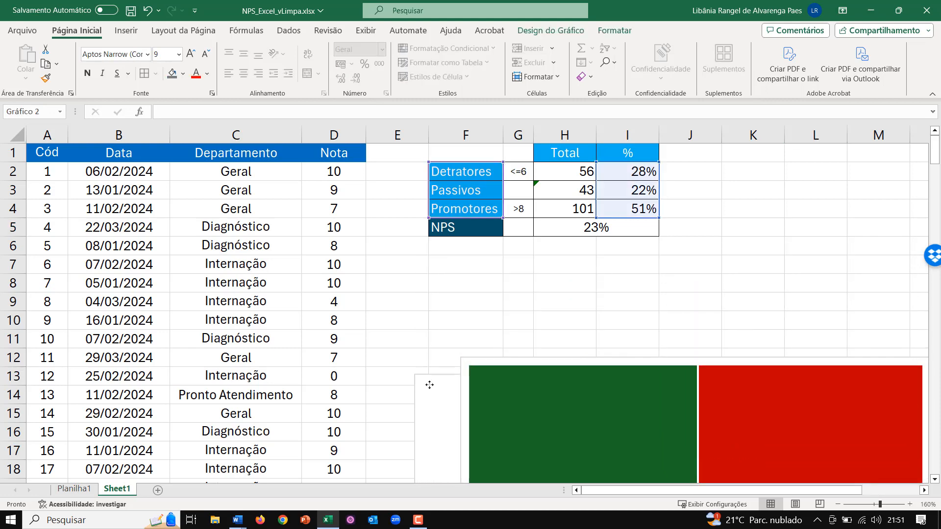
left_click(677, 289)
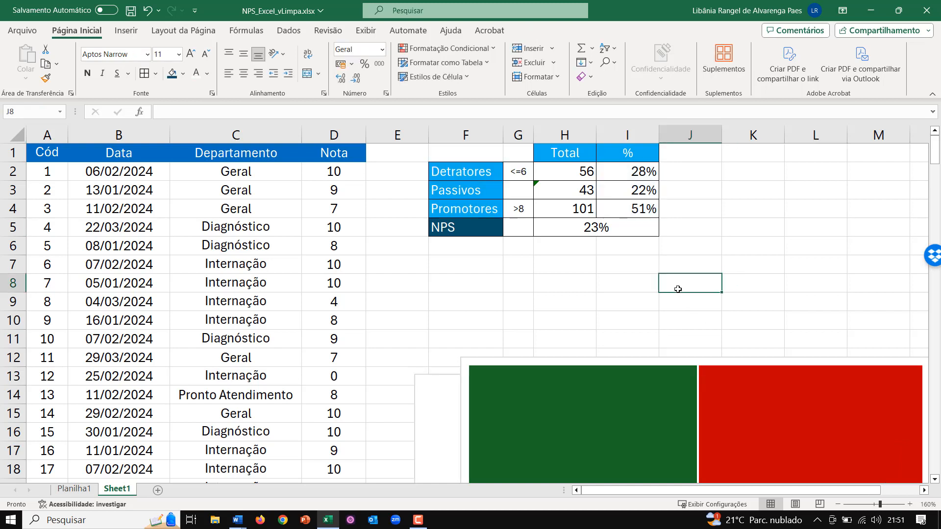
Enter the headings Detratores in H7 and Promotores in I7
left_click(561, 259)
type("D")
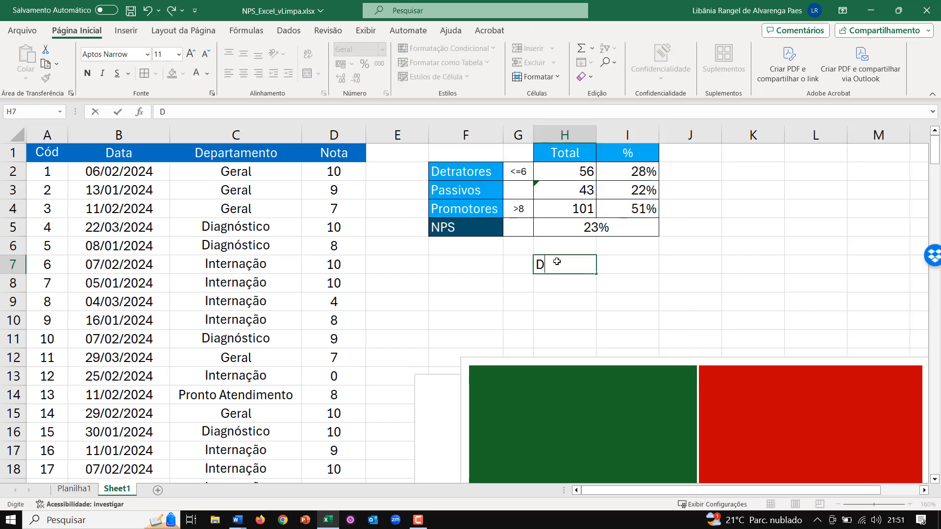
type("etratores")
key("Tab")
type("Pr")
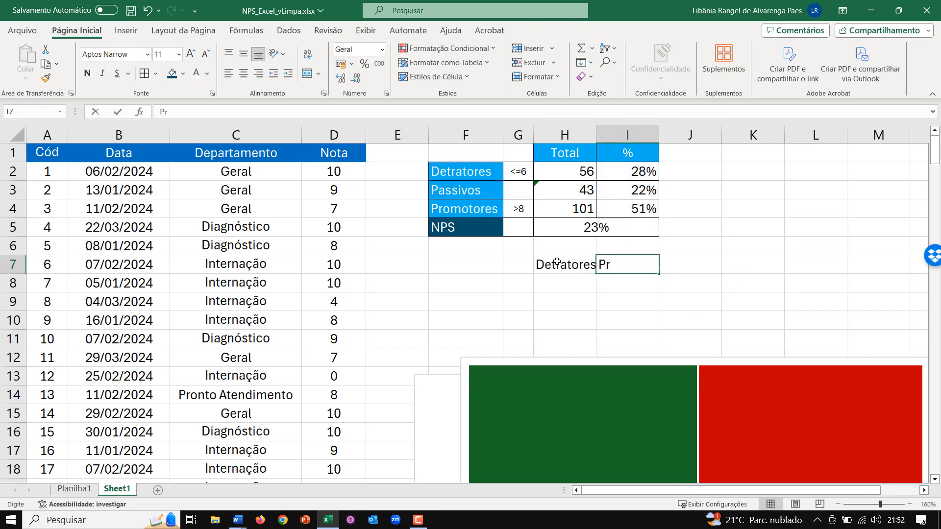
type("omotores")
key("Down")
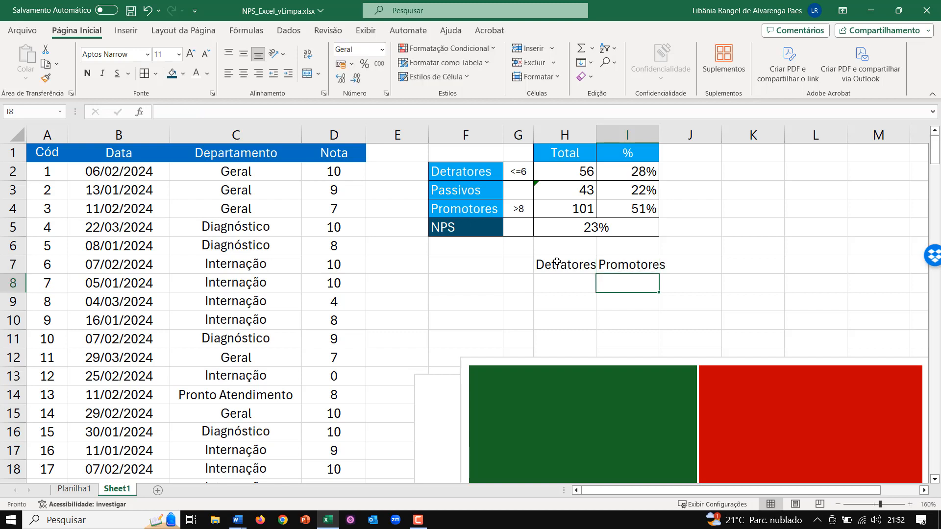
Enter the negative of the detractors' percentage in H8 with the formula =-I2
key("Left")
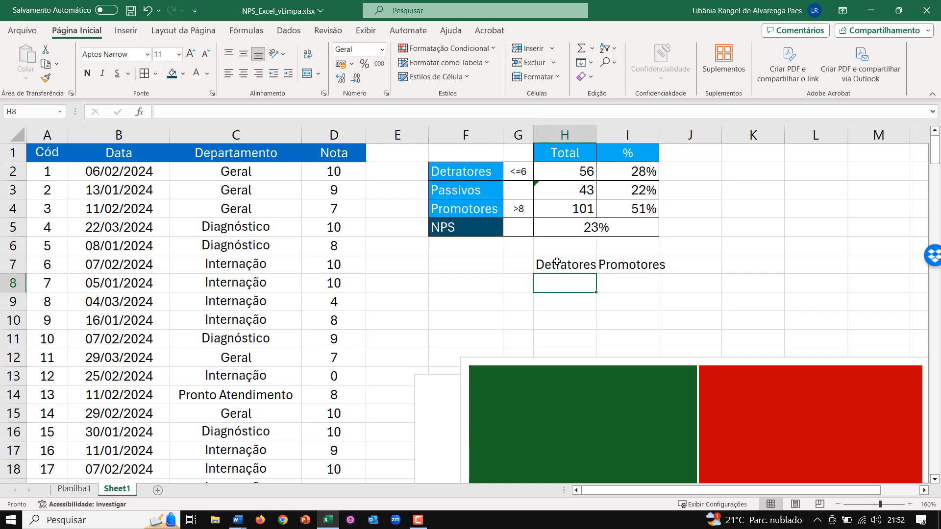
type("=")
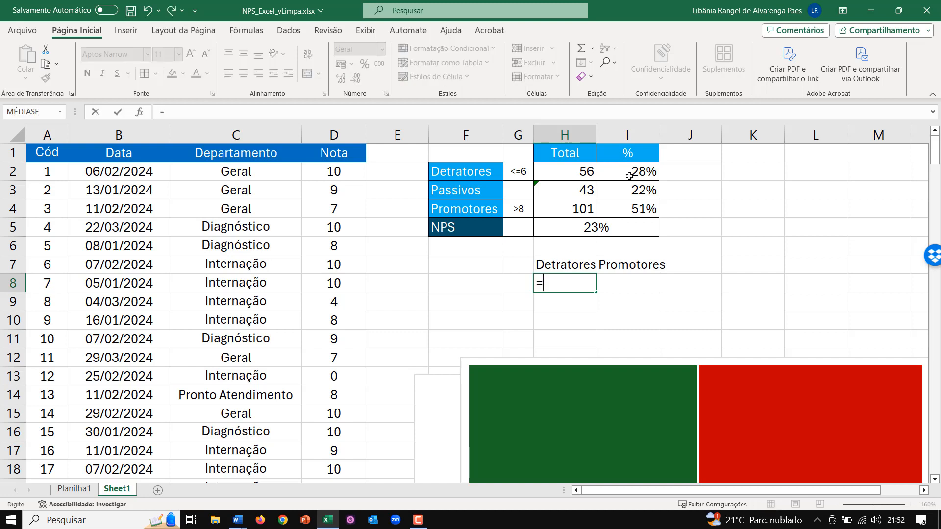
type("-")
left_click(659, 173)
key("Return")
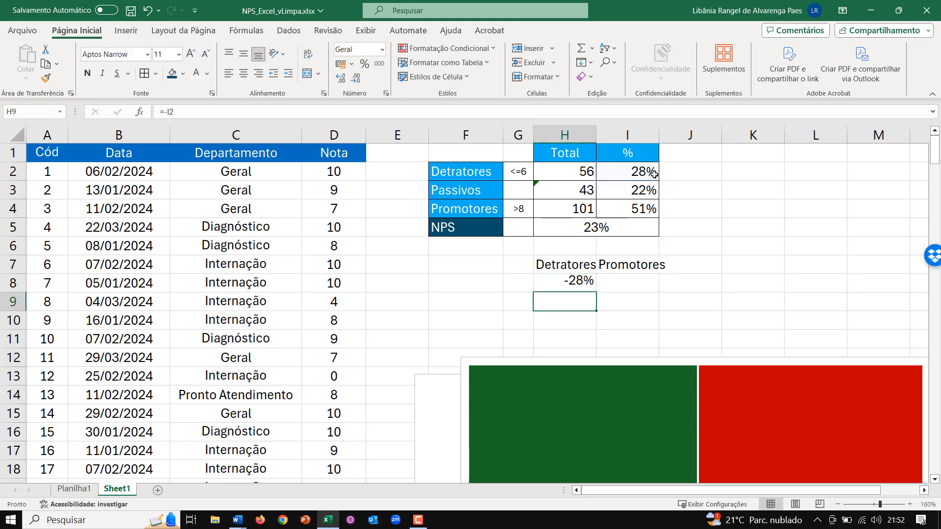
Link I8 to the promoters' percentage with the formula =I4
key("Up")
key("Right")
type("=")
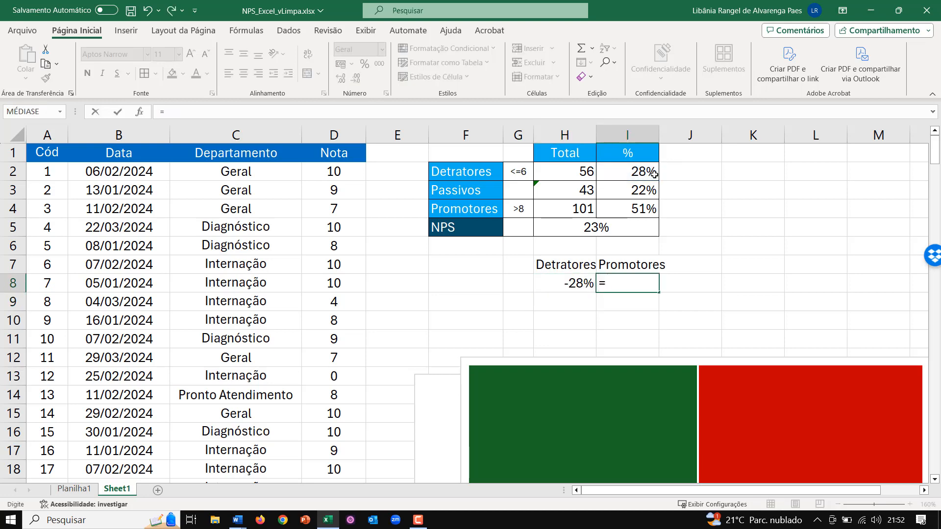
left_click(632, 209)
key("Return")
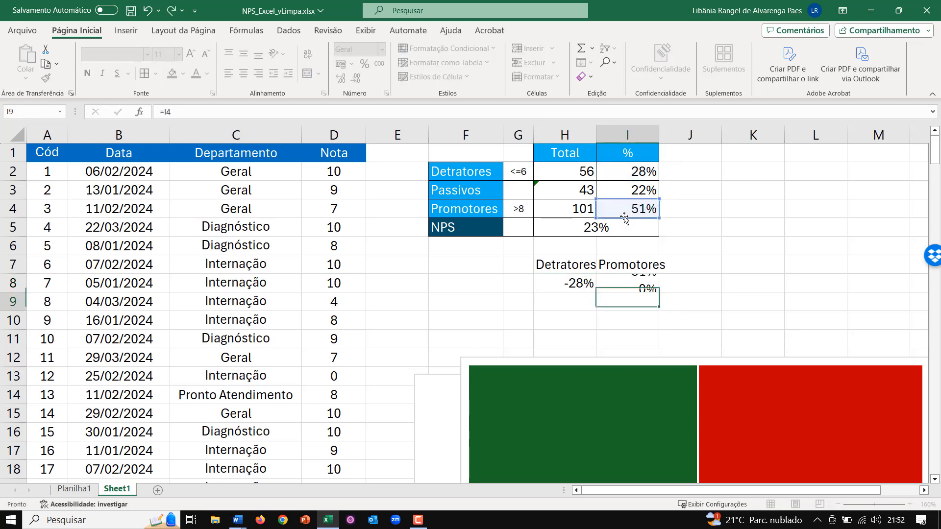
Centre the contents of H7:I8 and insert a 2D stacked bar chart from that range
left_click_drag(567, 265, 615, 282)
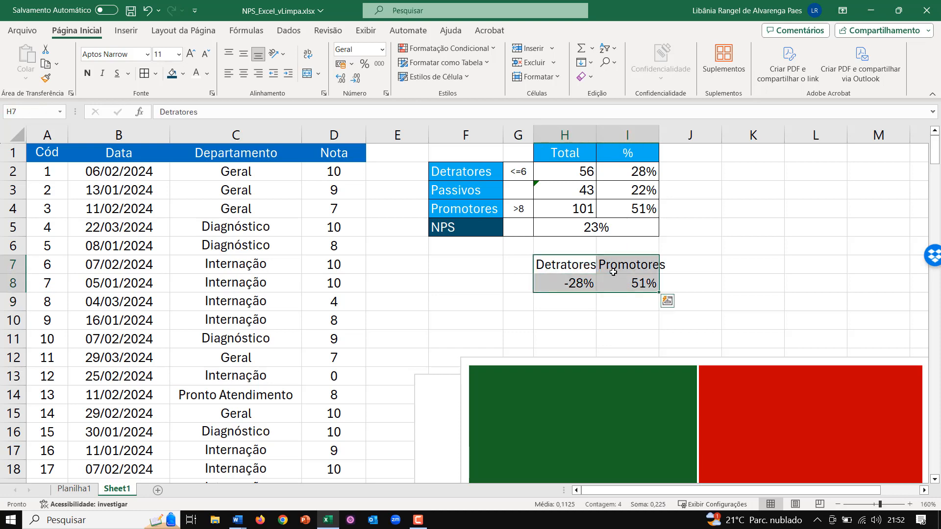
left_click(243, 73)
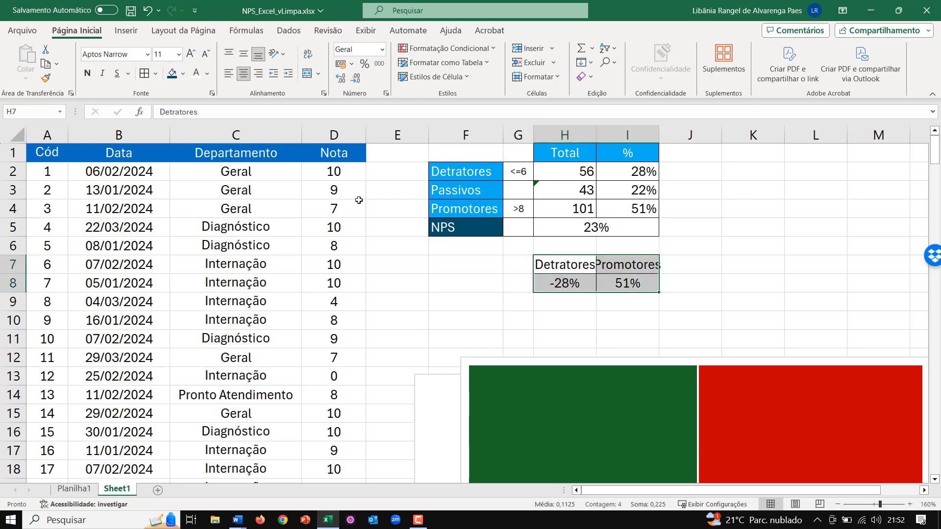
left_click(126, 32)
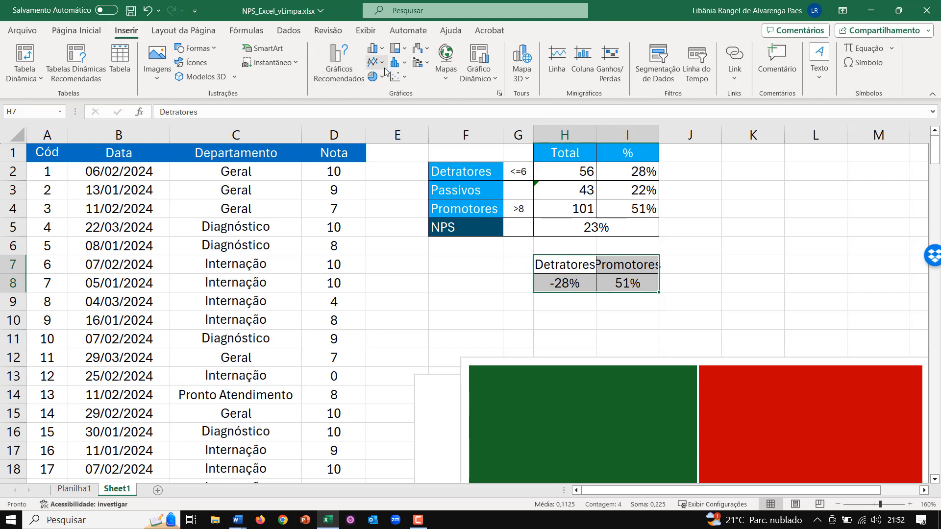
left_click(381, 49)
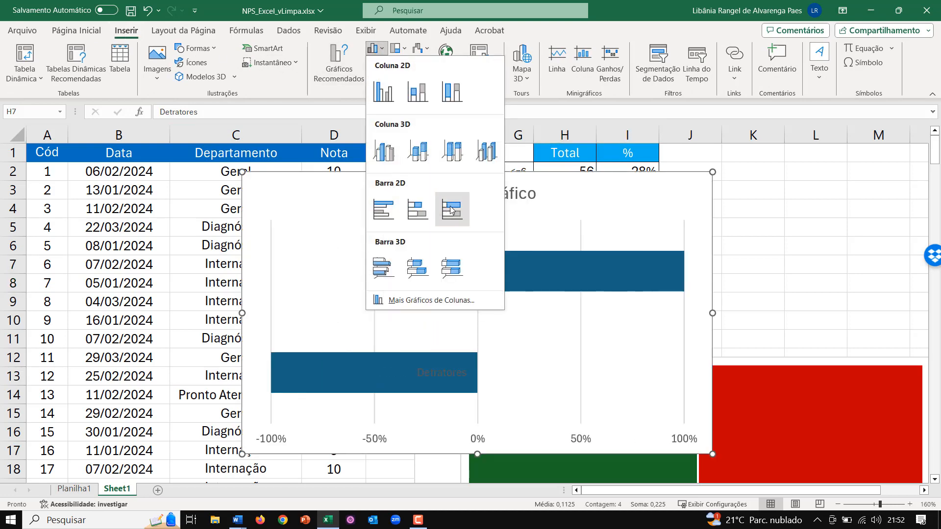
left_click(420, 214)
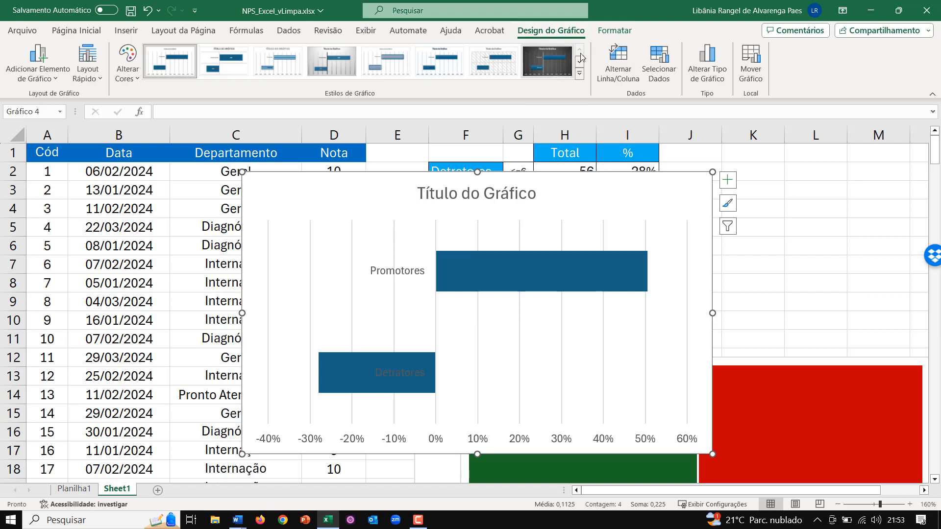
Swap the chart's rows and columns, and fill the Detratores bar with the standard dark red
left_click(618, 58)
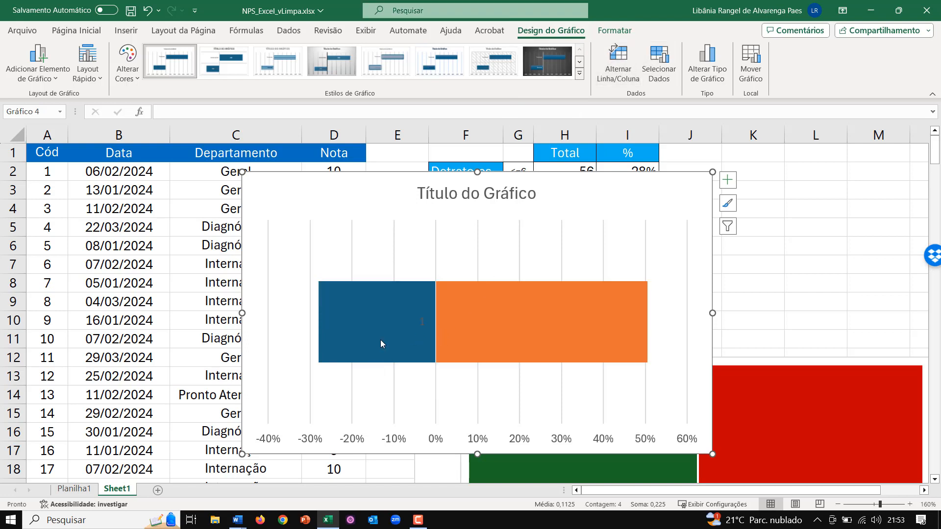
left_click(380, 344)
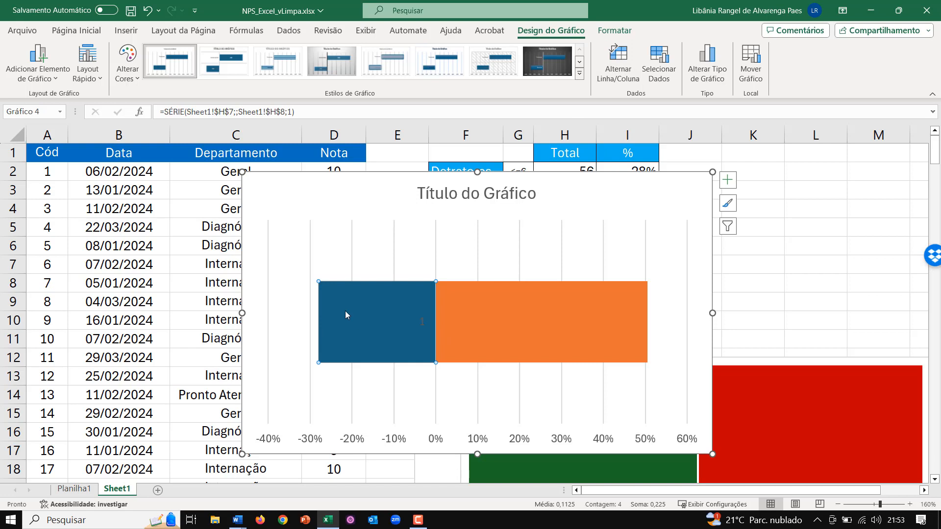
left_click(77, 31)
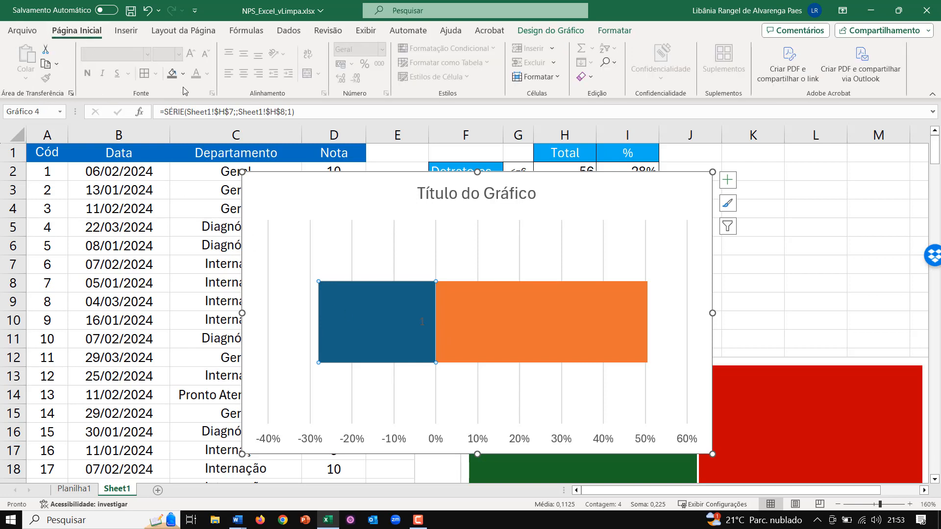
left_click(183, 74)
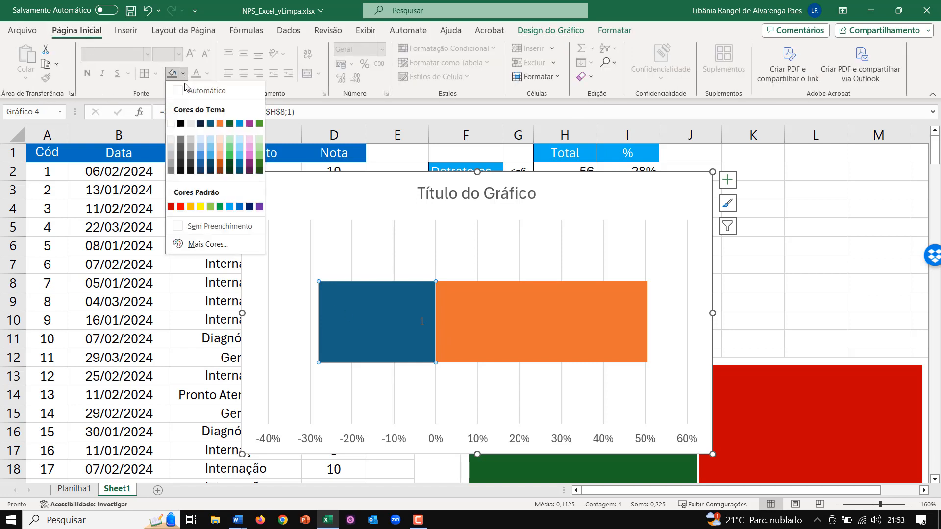
left_click(172, 208)
Fill the Promotores bar with the darkest shade of theme green
left_click(545, 363)
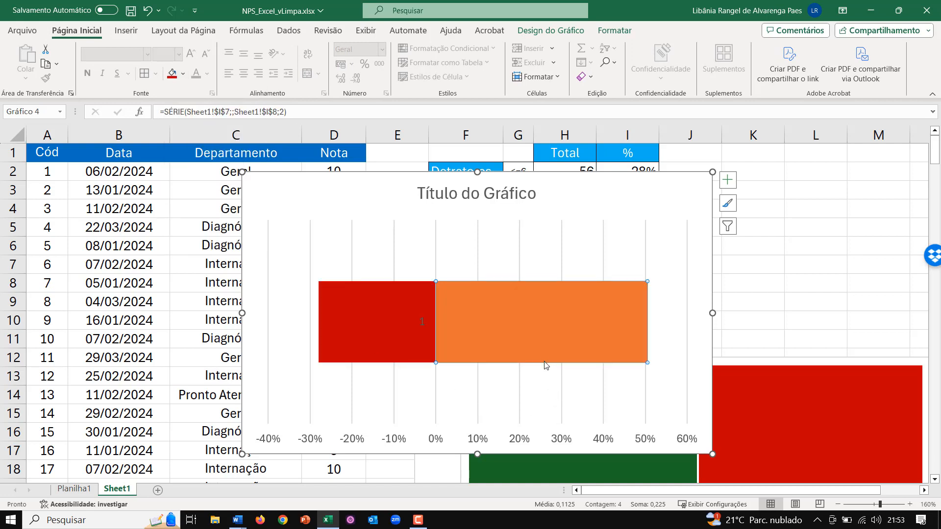
left_click(183, 73)
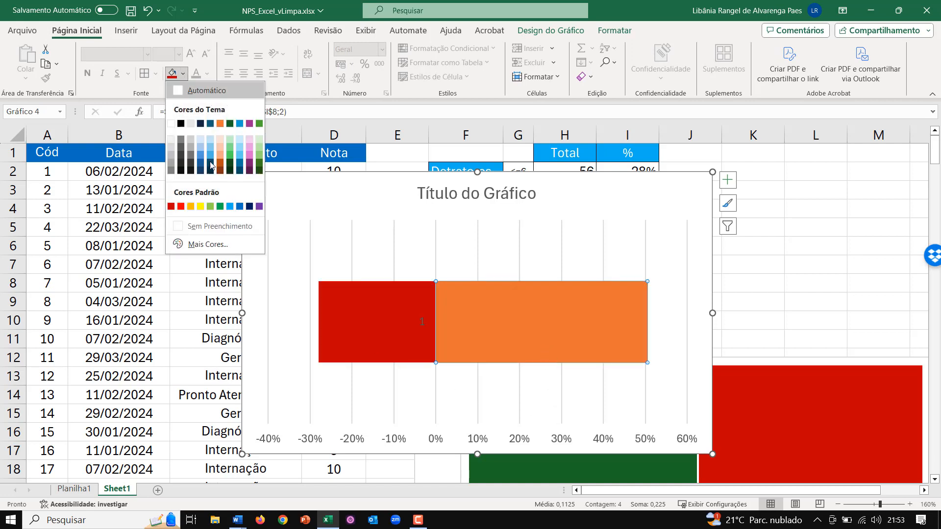
left_click(259, 168)
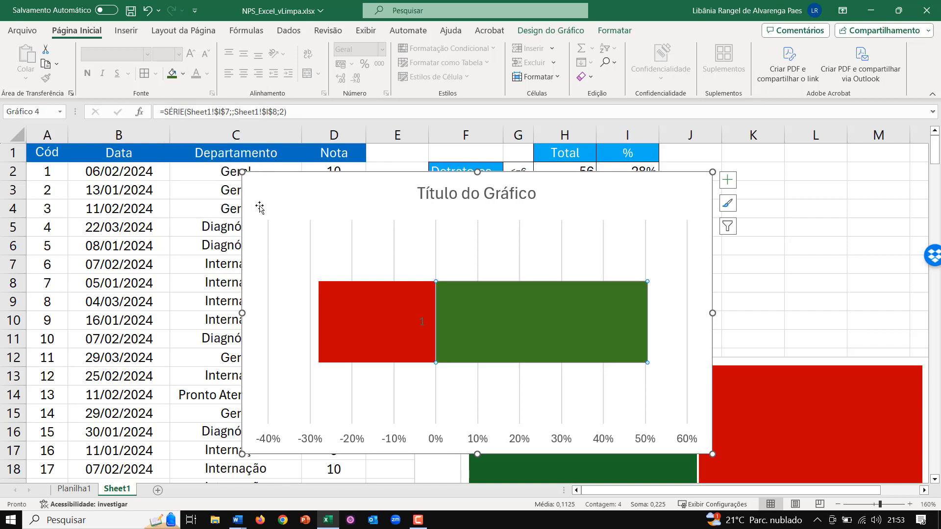
Delete the vertical category axis from the chart
mouse_move(390, 320)
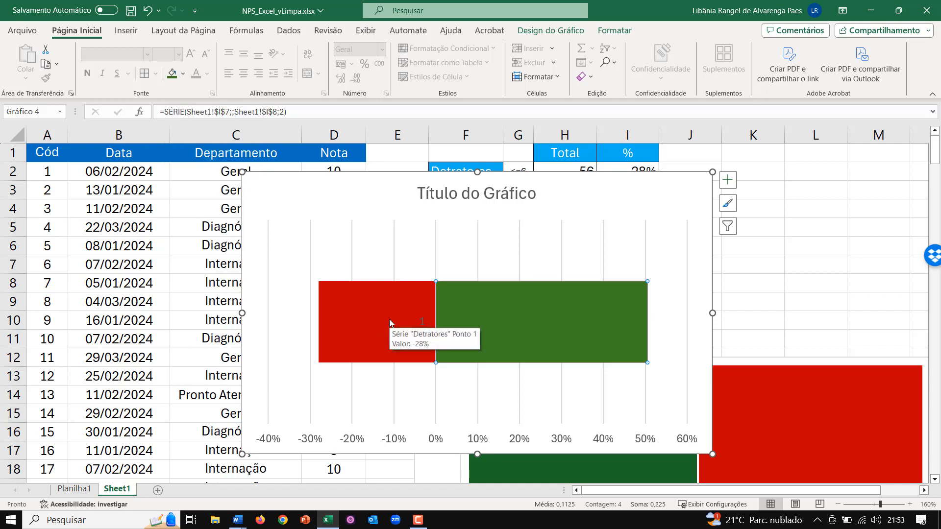
left_click(422, 326)
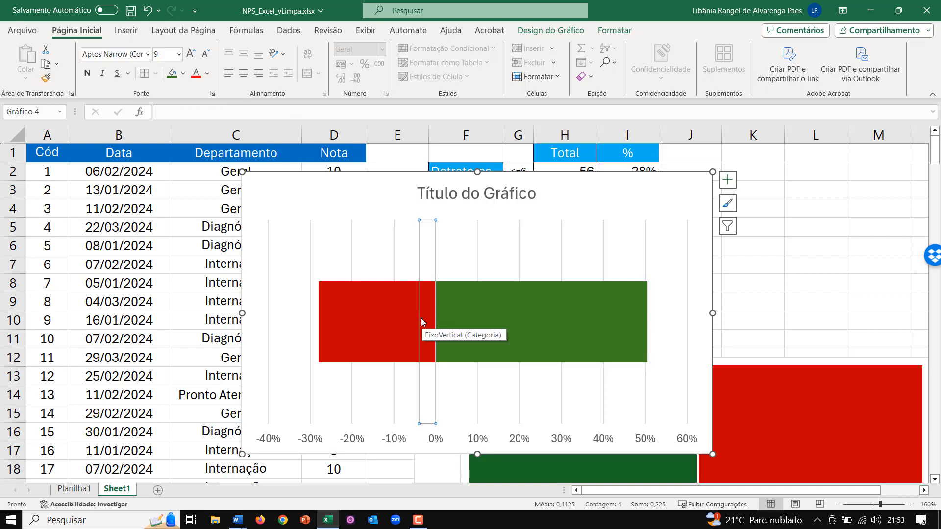
key("Delete")
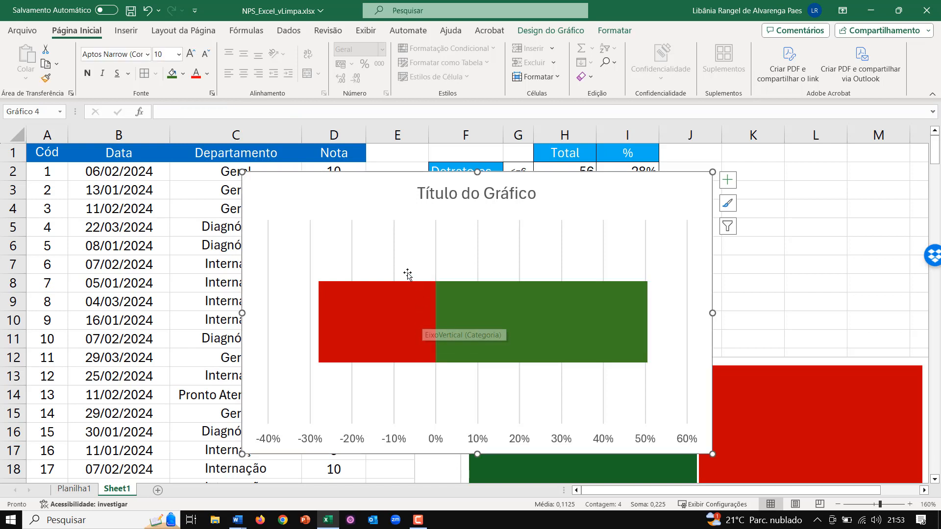
Set the horizontal axis limits to a minimum of -1 and a maximum of 1
left_click(396, 443)
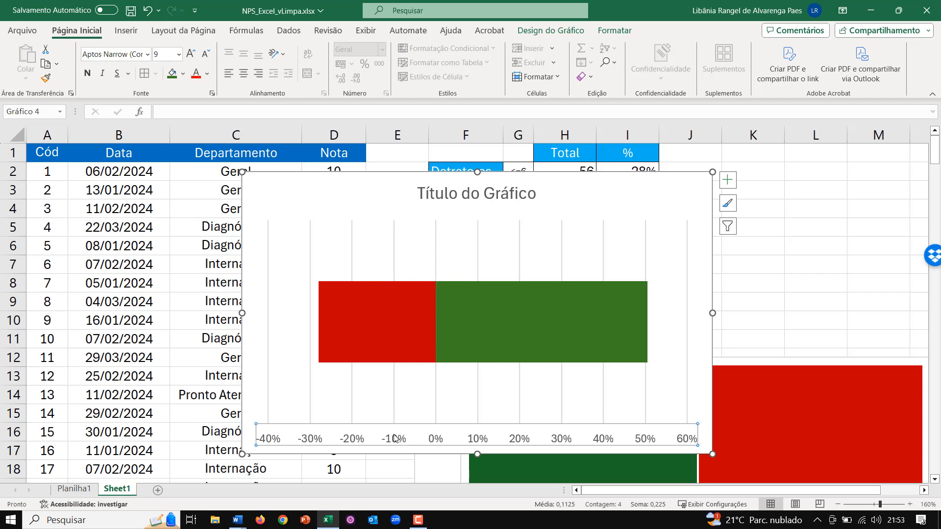
right_click(431, 441)
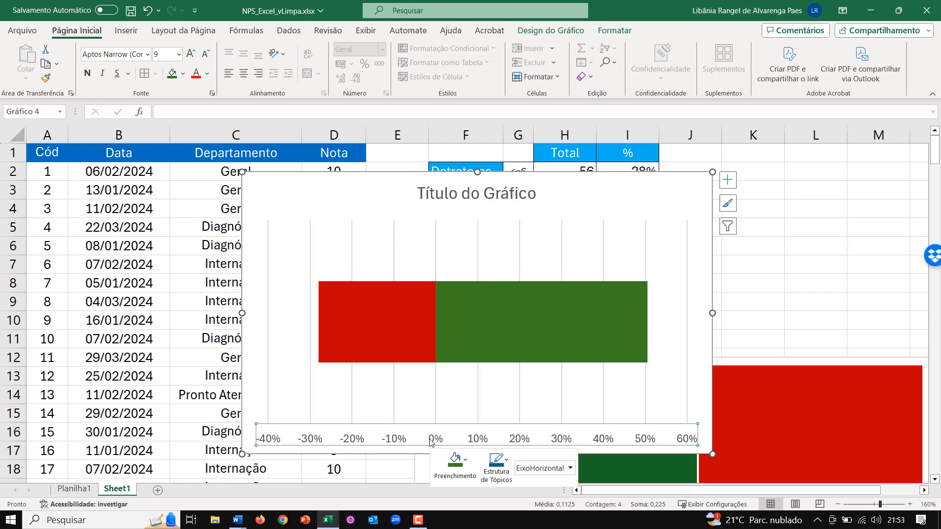
left_click(515, 430)
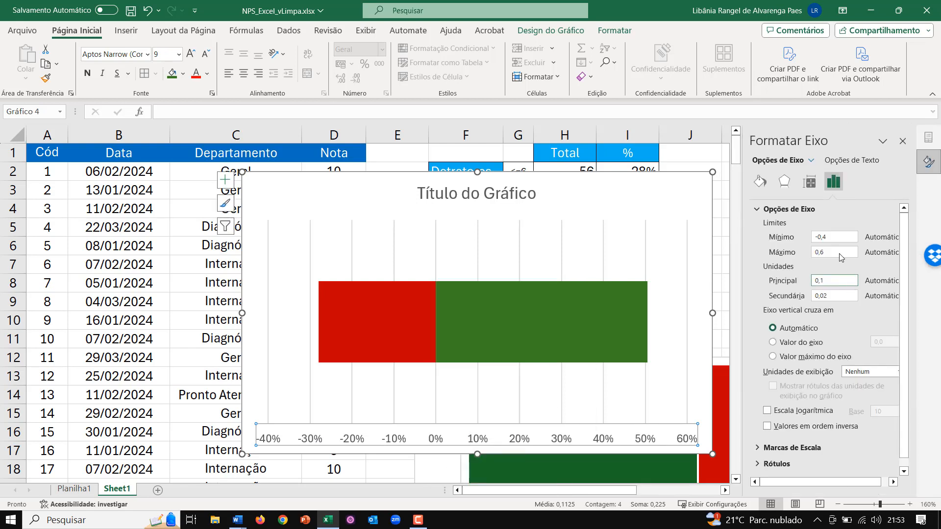
double_click(842, 236)
type("-1")
key("Tab")
type("1")
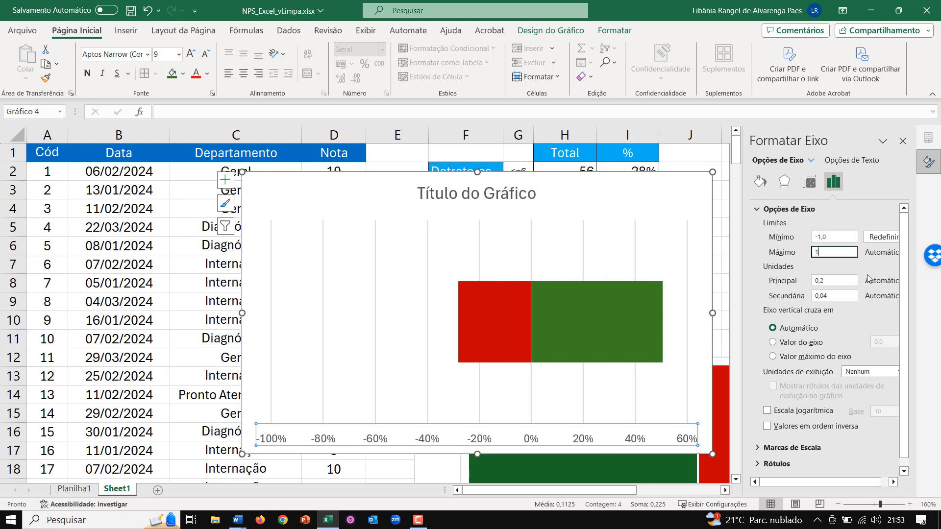
key("Tab")
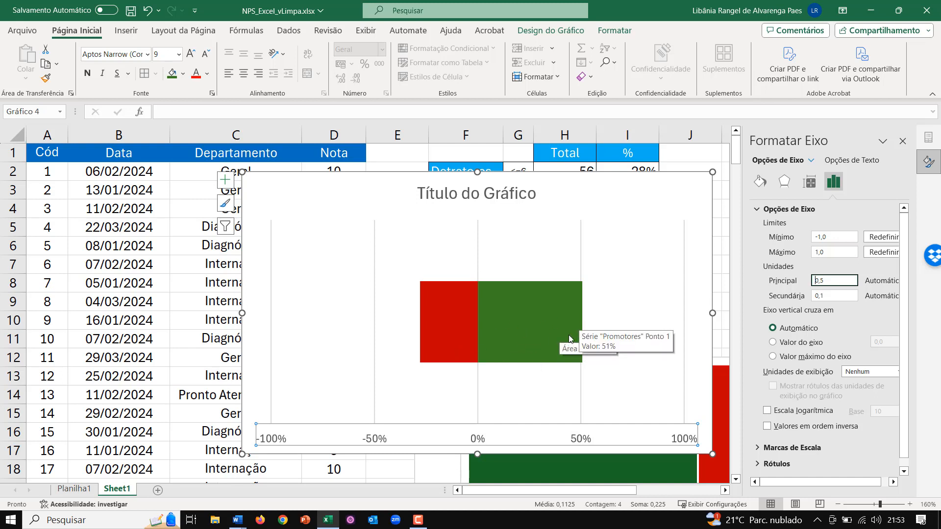
Set the horizontal axis major unit to 0,2
left_click(835, 281)
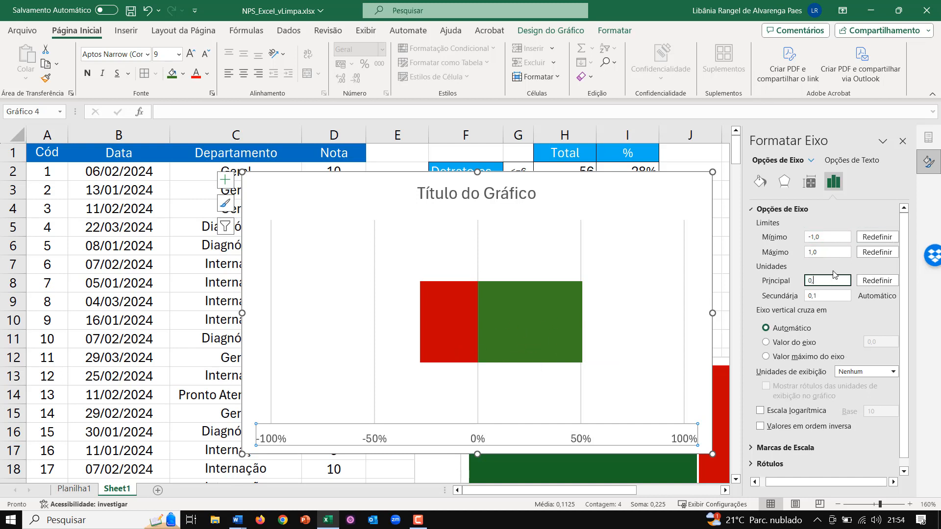
key("Return")
left_click(644, 264)
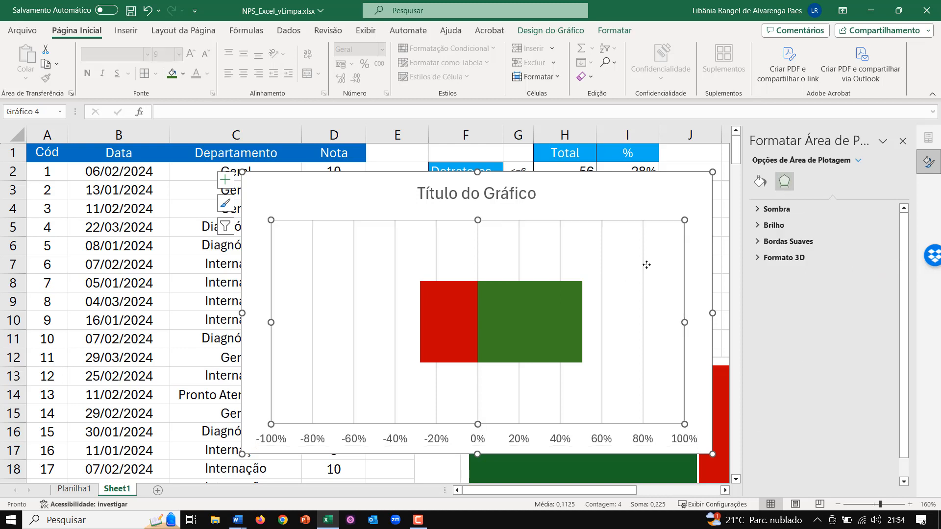
Delete the chart title and reduce the chart's height so that its upper edge sits just below row 8
left_click(490, 195)
key("Delete")
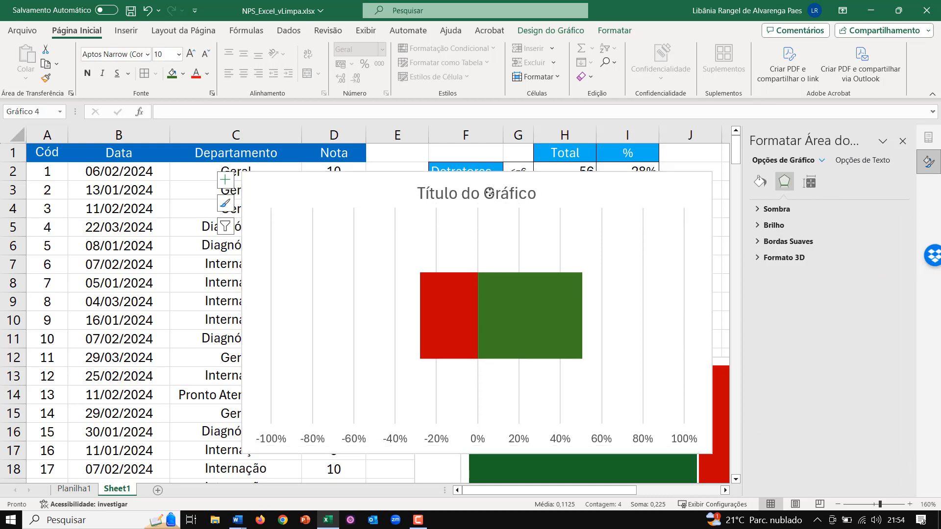
left_click(490, 199)
left_click_drag(477, 186, 478, 299)
Set the gap width of the chart's data series to 80%
left_click(469, 361)
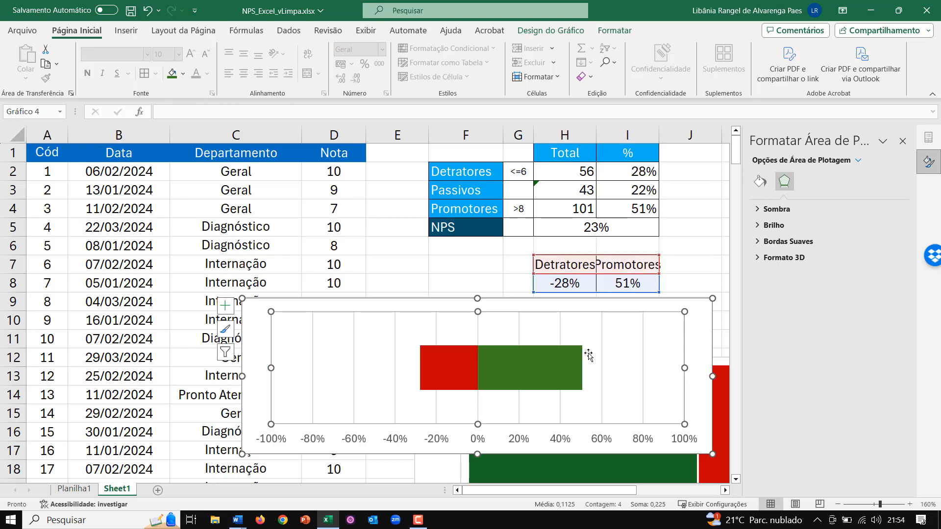
left_click(760, 181)
left_click(543, 363)
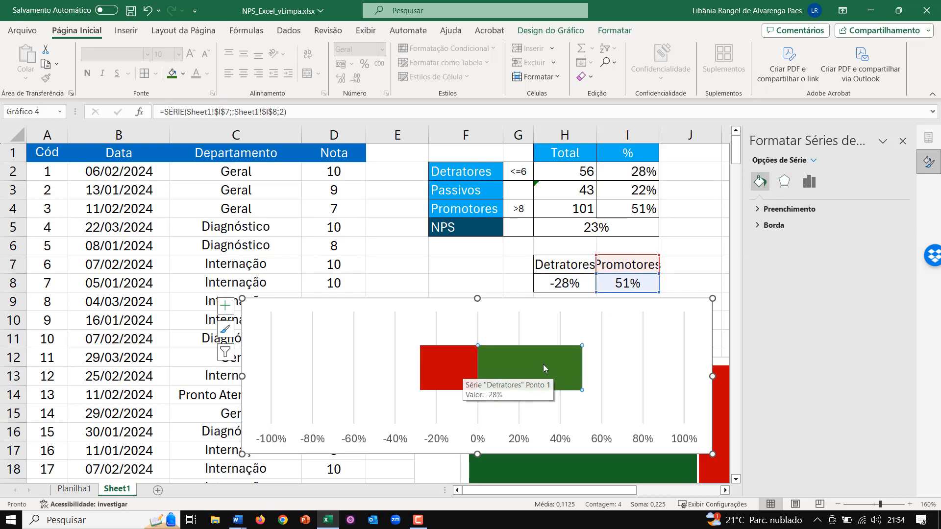
left_click(809, 182)
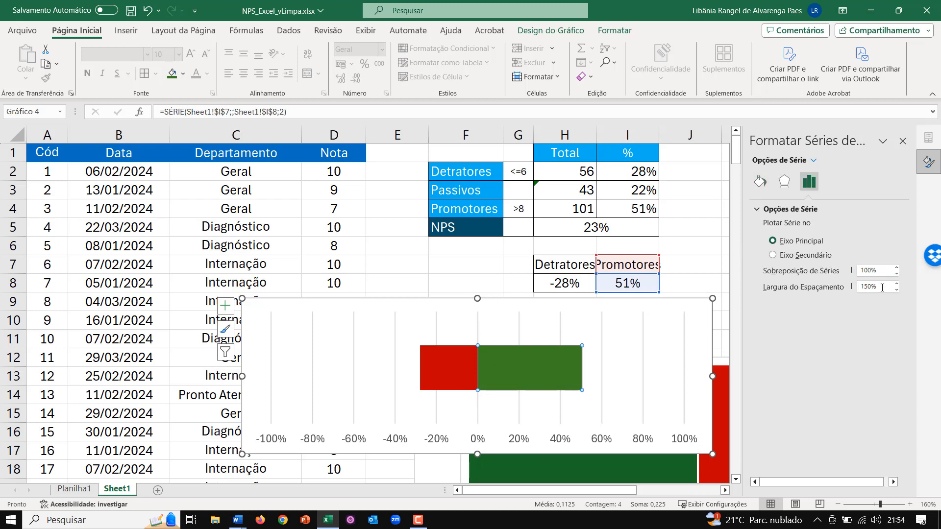
left_click_drag(882, 288, 851, 284)
type("80%")
key("Tab")
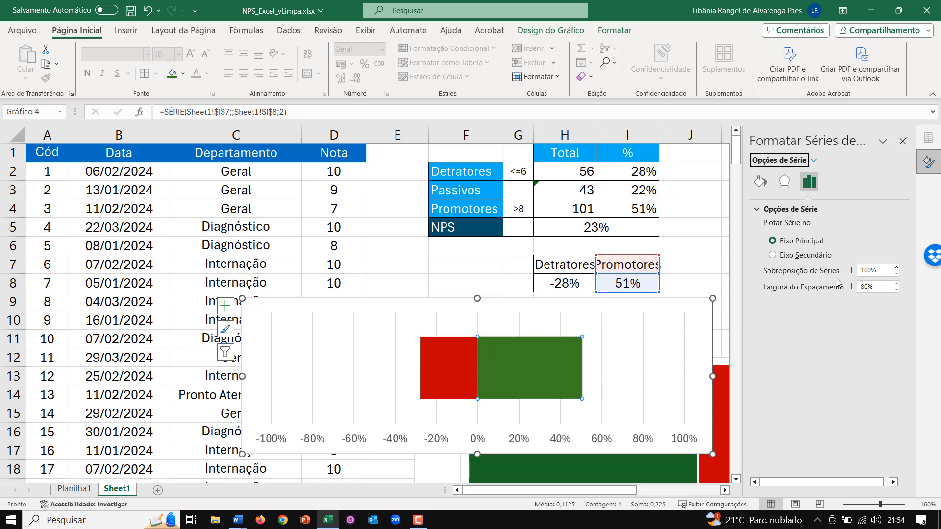